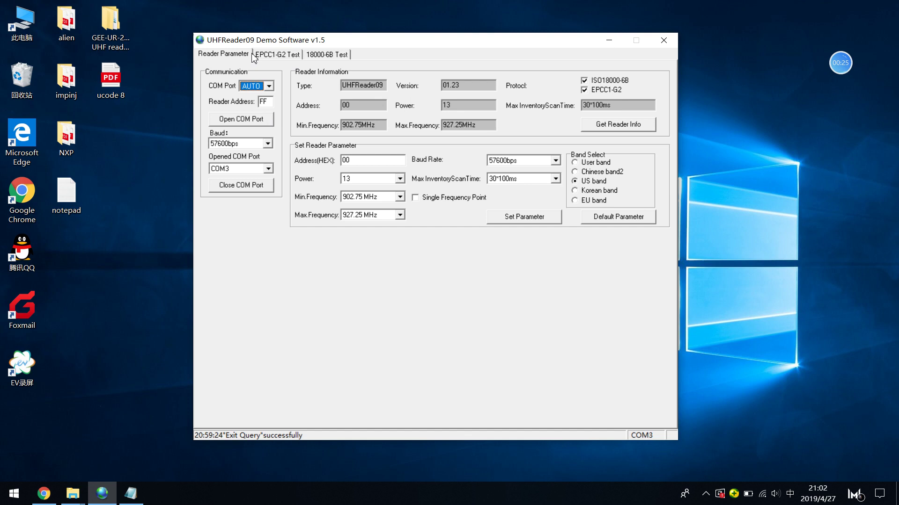
- On the EPCC1-G2 Test page, inventory the five tags' EPCs, then tick TID
{"action": "left_click", "coordinate": [285, 55]}
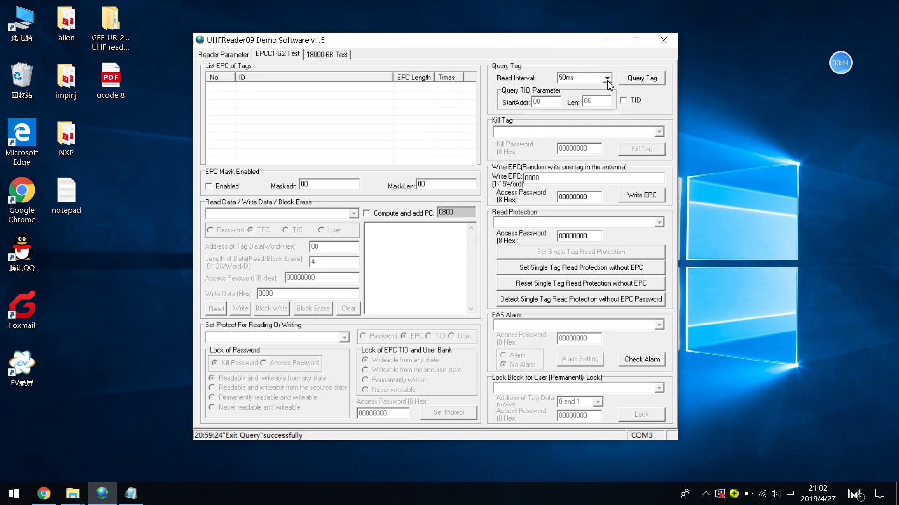
{"action": "left_click", "coordinate": [640, 81]}
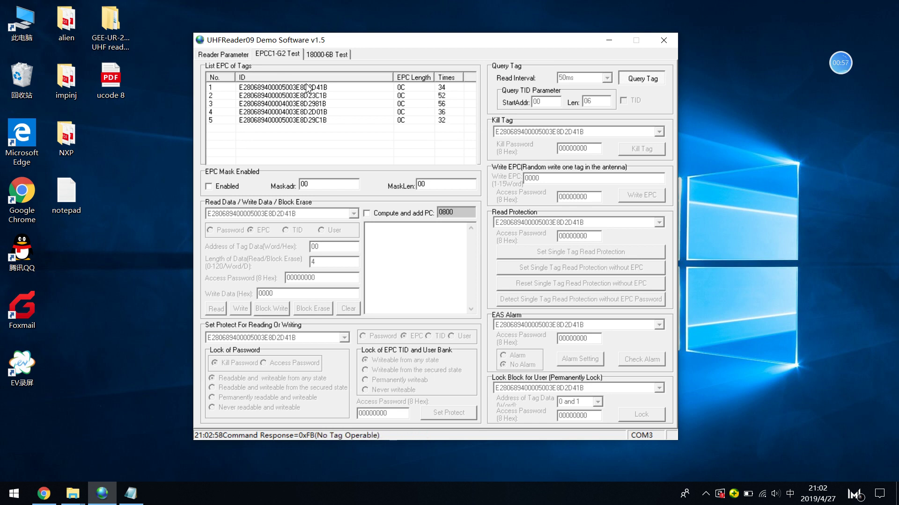
{"action": "left_click", "coordinate": [630, 79]}
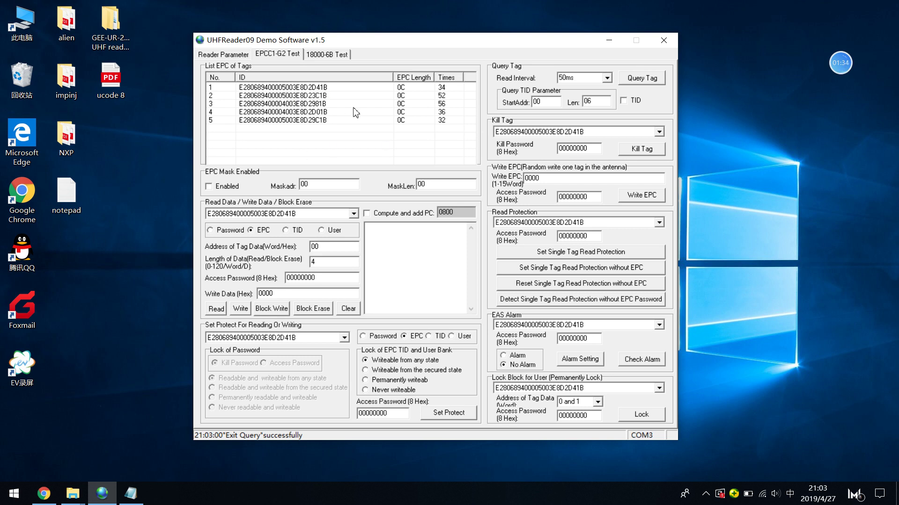
{"action": "left_click", "coordinate": [624, 101]}
- Run and stop a TID query of the five tags, leaving TID enabled
{"action": "left_click", "coordinate": [641, 79]}
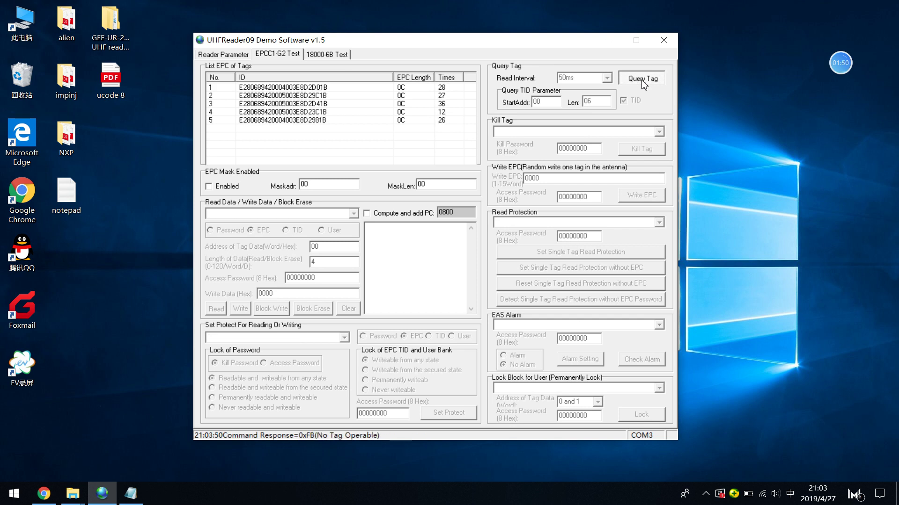
{"action": "left_click", "coordinate": [643, 80]}
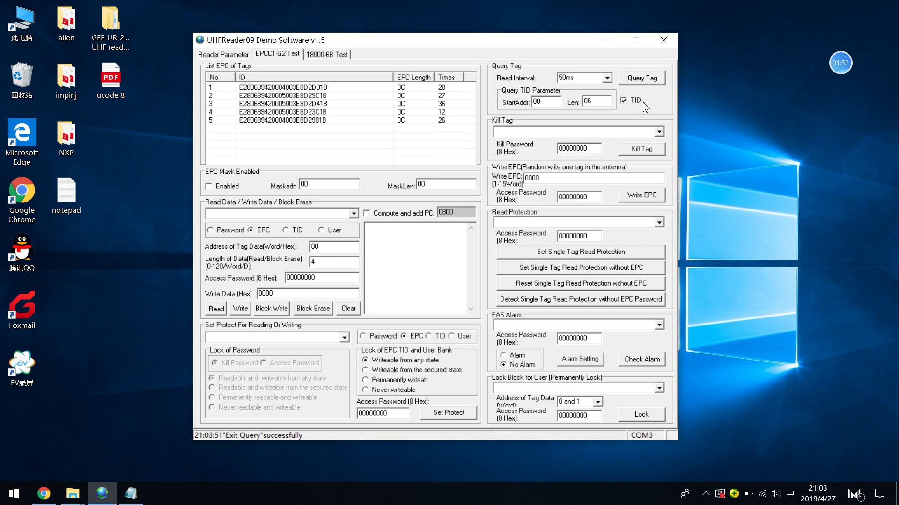
{"action": "left_click", "coordinate": [623, 101]}
{"action": "left_click", "coordinate": [625, 102]}
- Check the TID StartAddr 00 and Len 06 values, then switch to Notepad
{"action": "left_click_drag", "start_coordinate": [594, 102], "coordinate": [532, 102]}
{"action": "left_click", "coordinate": [541, 103]}
{"action": "left_click_drag", "start_coordinate": [594, 104], "coordinate": [577, 103]}
{"action": "left_click", "coordinate": [599, 104]}
{"action": "left_click_drag", "start_coordinate": [591, 103], "coordinate": [583, 103]}
{"action": "left_click", "coordinate": [131, 493]}
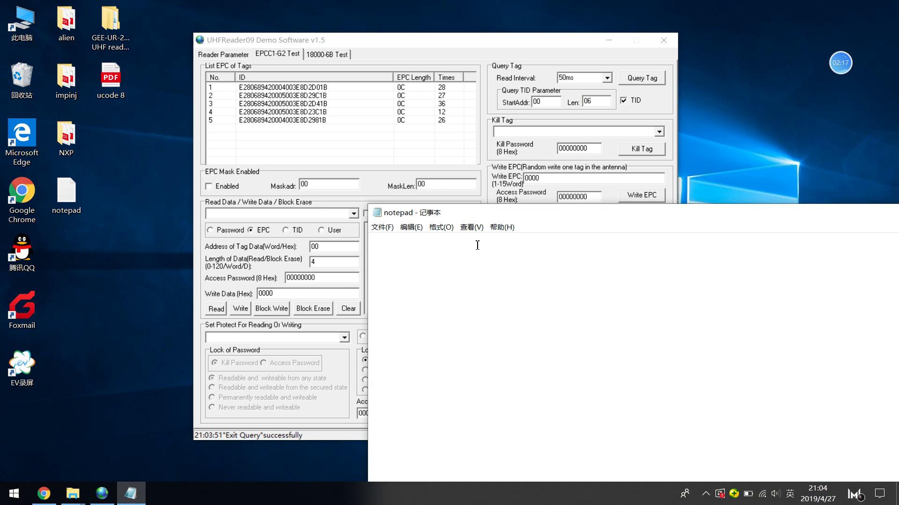
- Write the note '6 length= 6* 16 bit= 96 bit= 24 hex' in Notepad
{"action": "type", "text": "6 length= 6* 16 biy"}
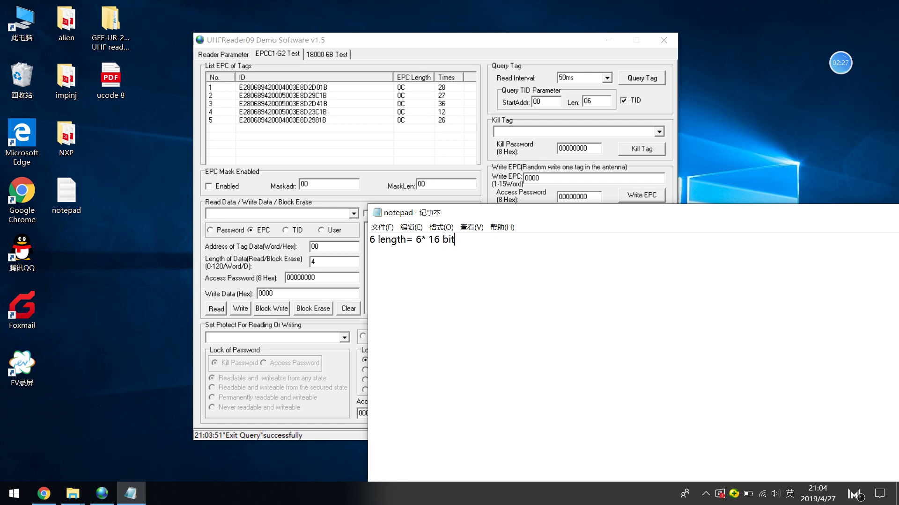
{"action": "type", "text": "= 96 bit= 24 he"}
{"action": "left_click_drag", "start_coordinate": [793, 219], "coordinate": [599, 195]}
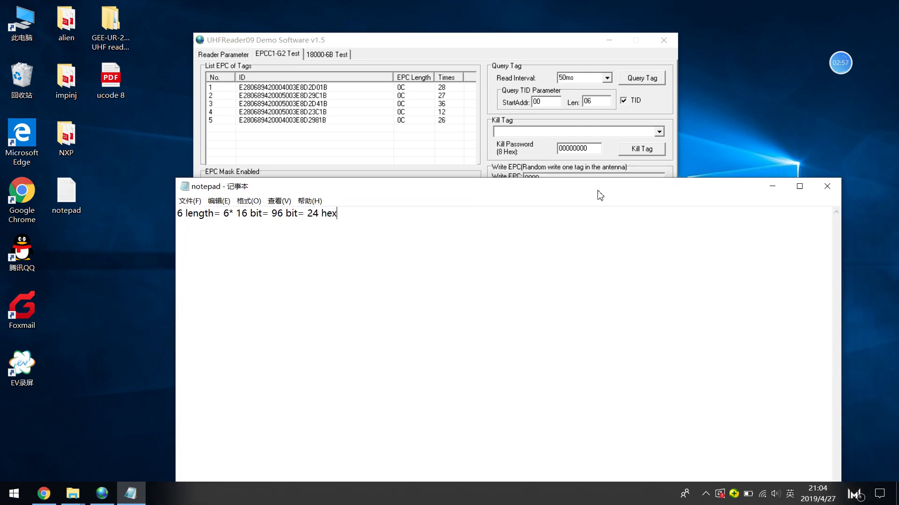
{"action": "left_click", "coordinate": [549, 103]}
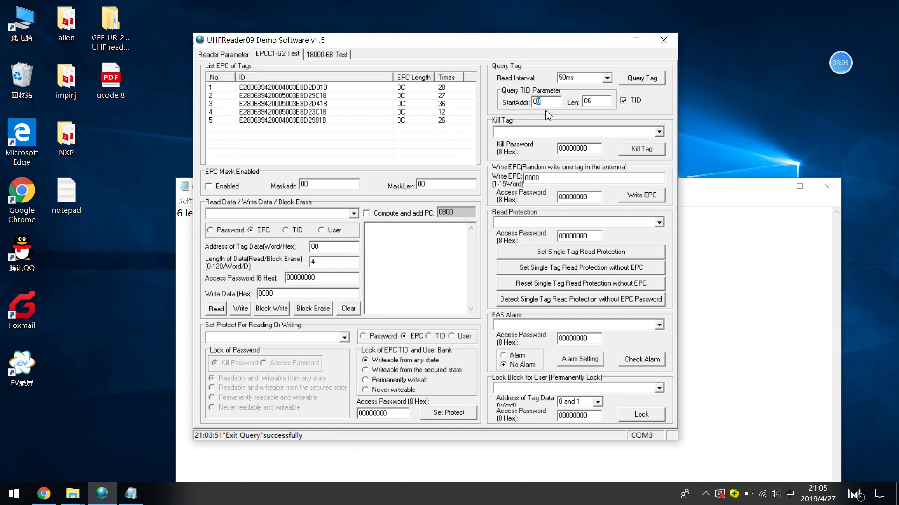
- Query TIDs from StartAddr 02 with Len 04, then stop the query
{"action": "type", "text": "02"}
{"action": "left_click", "coordinate": [591, 103]}
{"action": "left_click_drag", "start_coordinate": [592, 103], "coordinate": [590, 104]}
{"action": "left_click", "coordinate": [656, 83]}
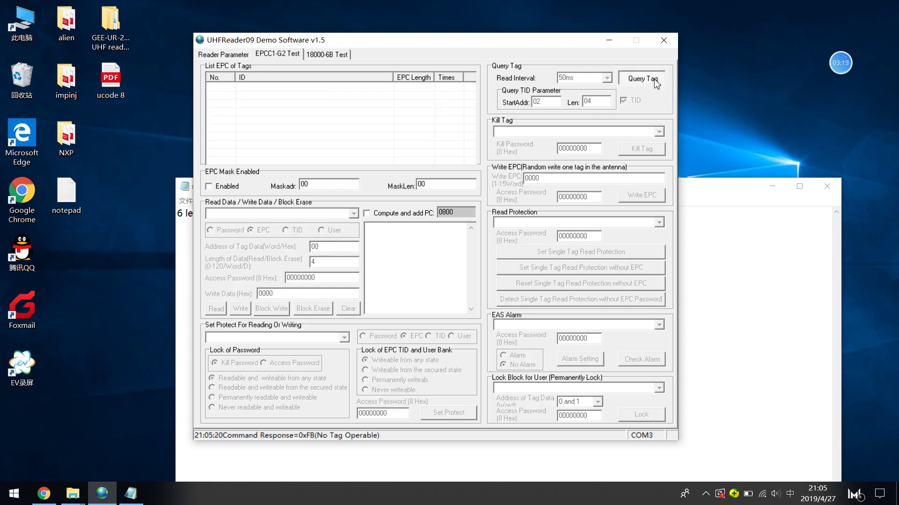
{"action": "left_click", "coordinate": [655, 80]}
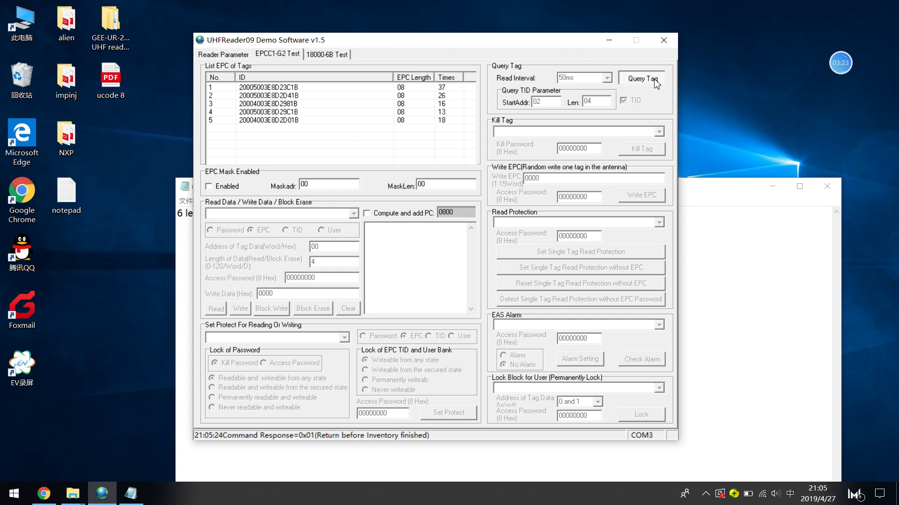
{"action": "left_click", "coordinate": [654, 80]}
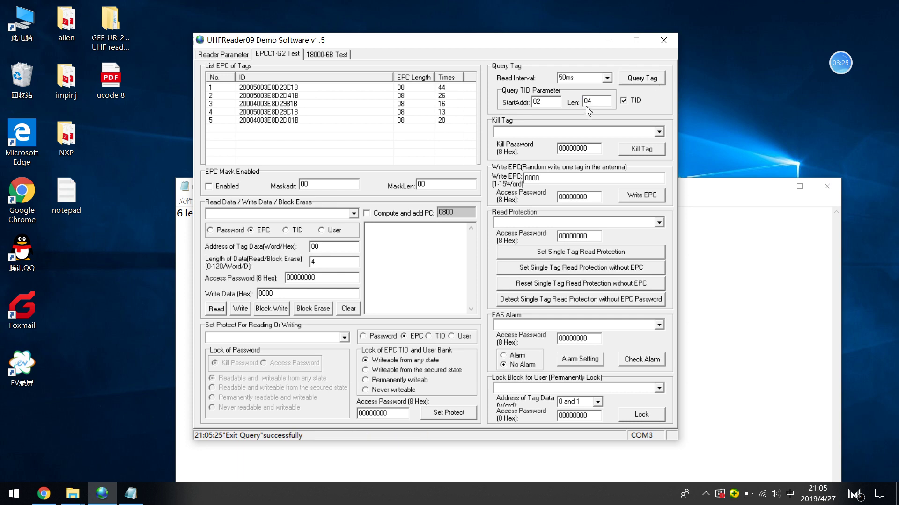
- Retry the TID query with Len 06 (no tags returned) and reset StartAddr to 00
{"action": "left_click_drag", "start_coordinate": [591, 103], "coordinate": [588, 104]}
{"action": "type", "text": "6"}
{"action": "left_click", "coordinate": [634, 83]}
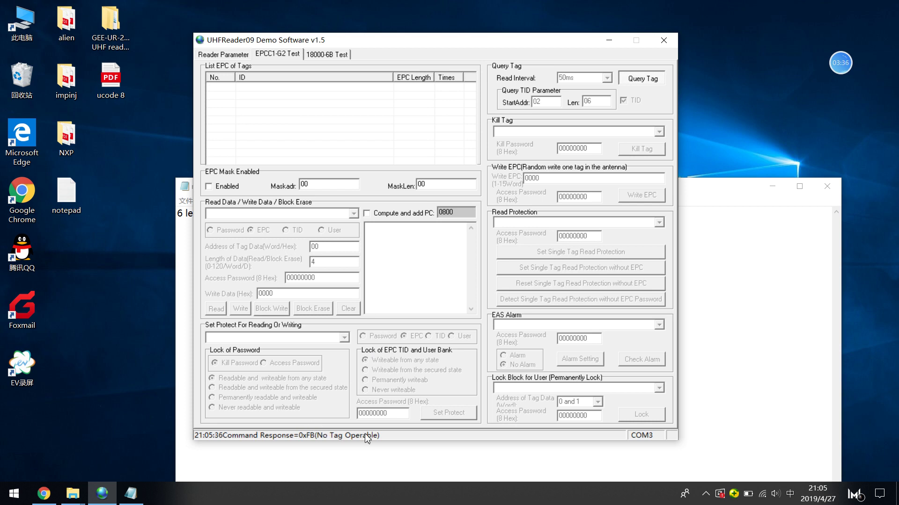
{"action": "left_click", "coordinate": [641, 84]}
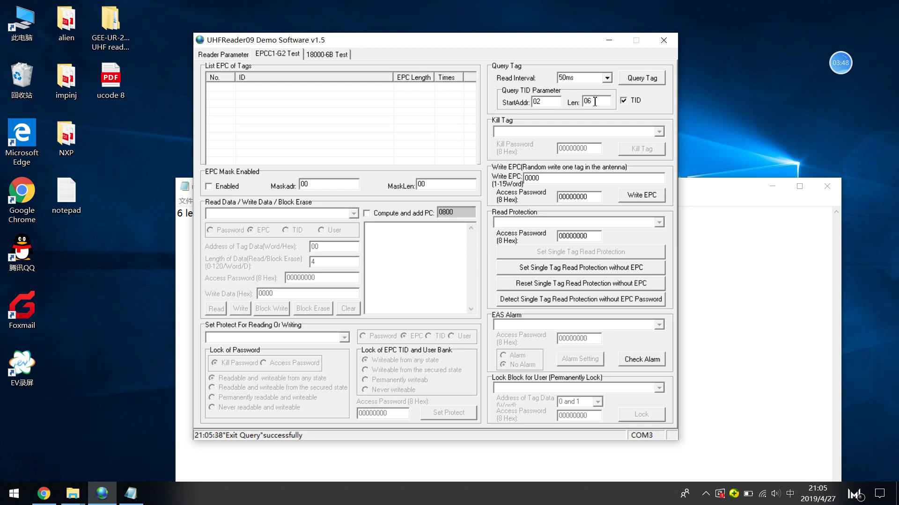
{"action": "left_click", "coordinate": [538, 103]}
{"action": "left_click", "coordinate": [123, 87]}
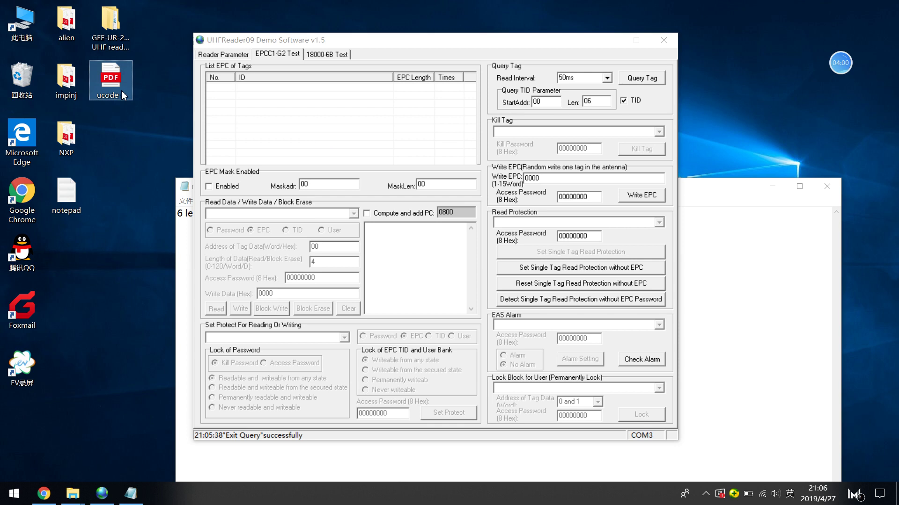
- Open the ucode 8 PDF datasheet in Edge beside the reader window
{"action": "double_click", "coordinate": [123, 95]}
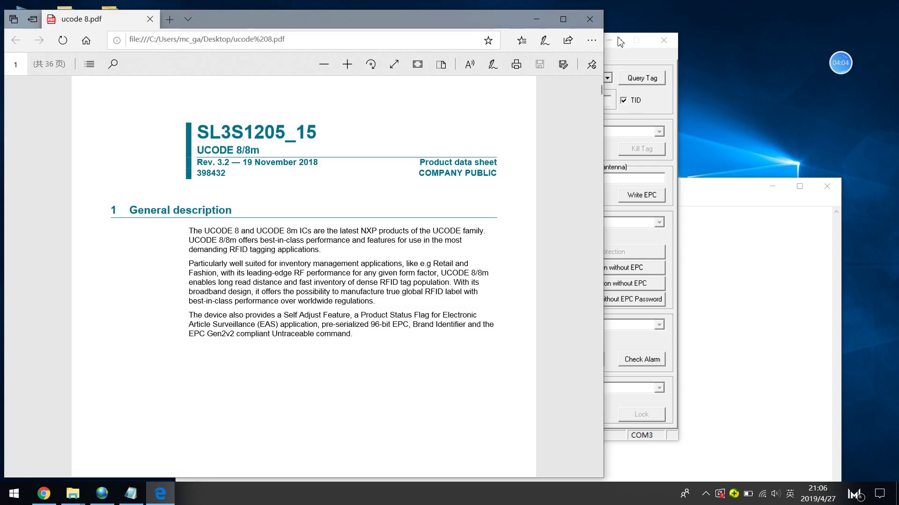
{"action": "left_click", "coordinate": [624, 42]}
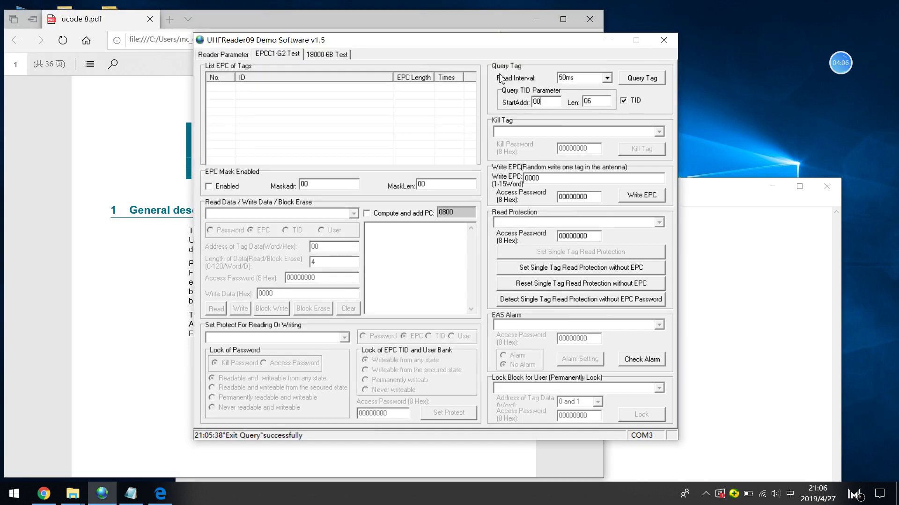
{"action": "left_click_drag", "start_coordinate": [478, 44], "coordinate": [667, 48]}
{"action": "left_click_drag", "start_coordinate": [335, 30], "coordinate": [274, 22]}
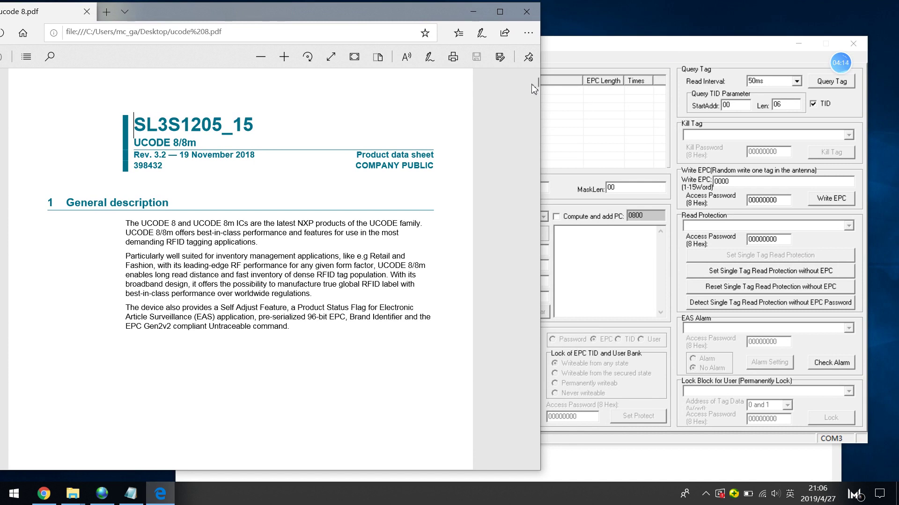
{"action": "left_click_drag", "start_coordinate": [536, 82], "coordinate": [535, 222]}
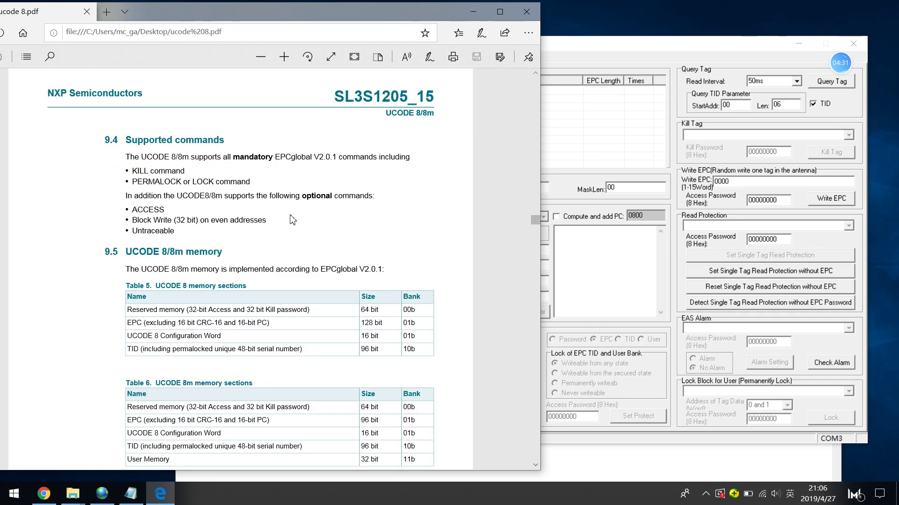
- Highlight Table 5's Reserved, EPC, Configuration Word and 96-bit TID entries
{"action": "left_click_drag", "start_coordinate": [191, 270], "coordinate": [170, 282]}
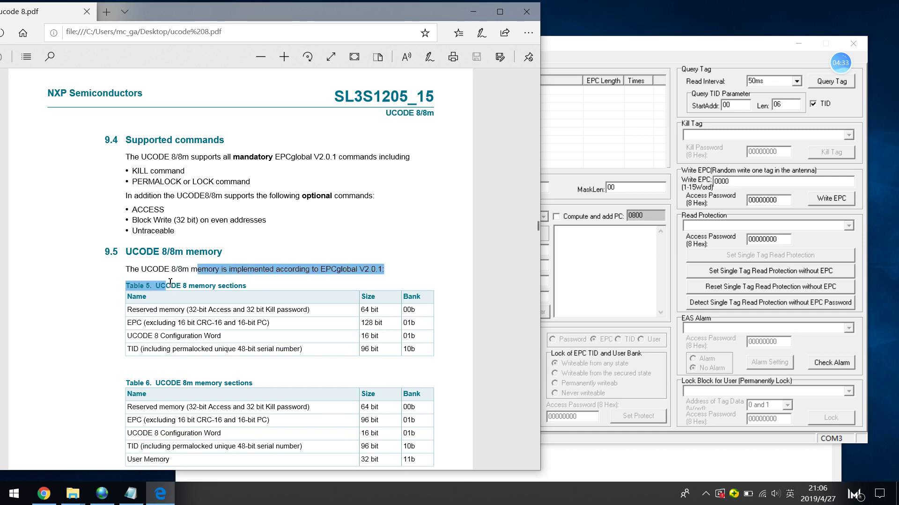
{"action": "left_click", "coordinate": [172, 288]}
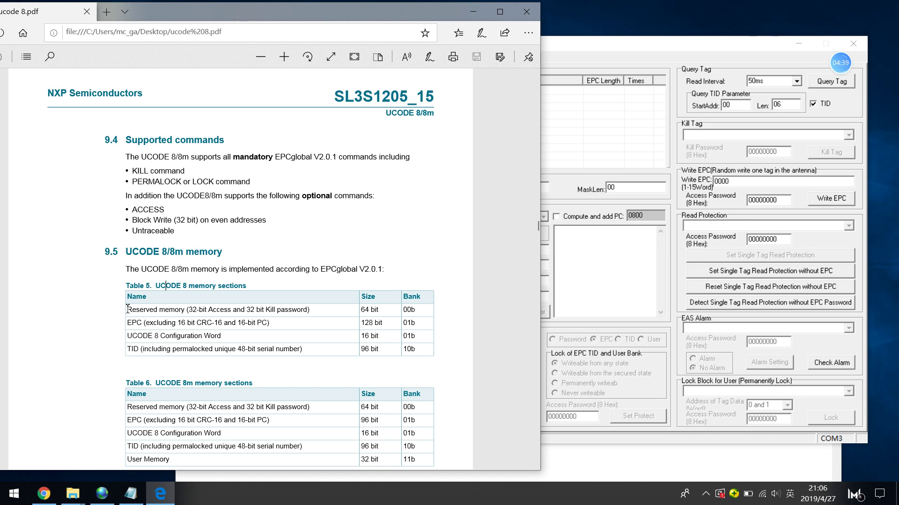
{"action": "left_click_drag", "start_coordinate": [128, 309], "coordinate": [192, 323]}
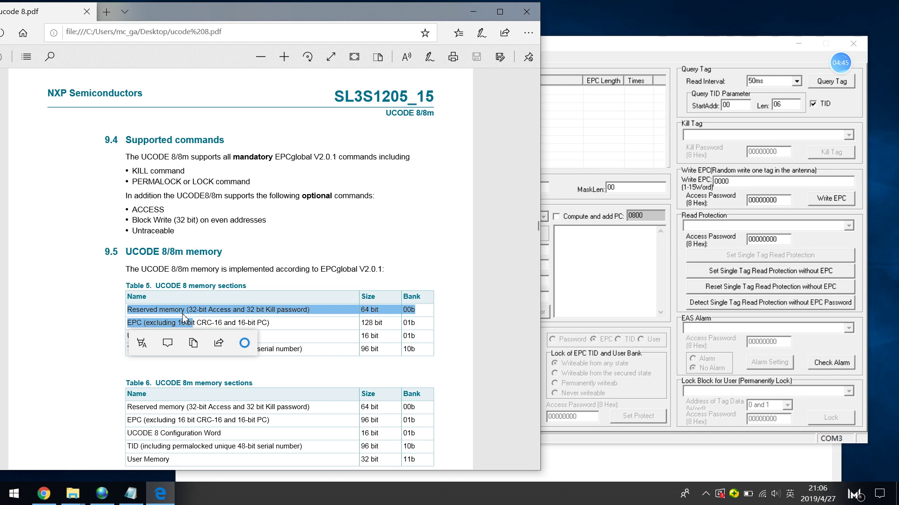
{"action": "left_click", "coordinate": [182, 317]}
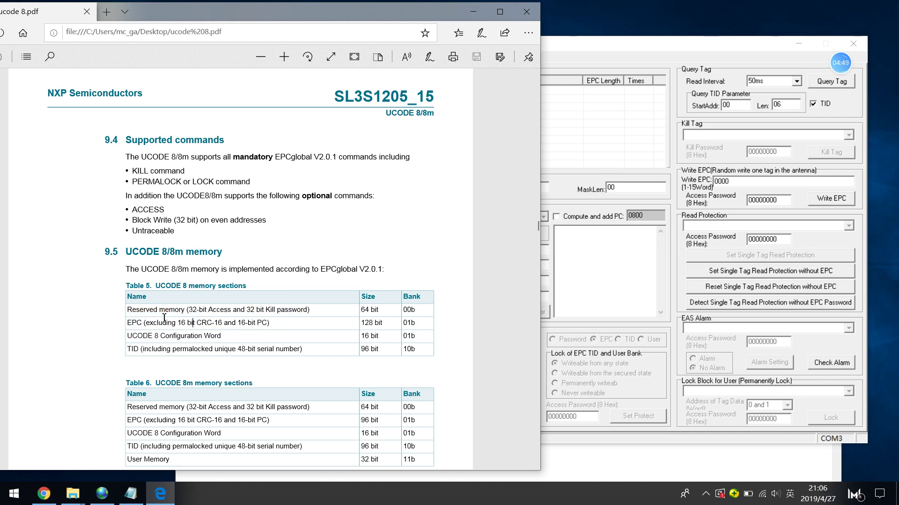
{"action": "left_click_drag", "start_coordinate": [141, 322], "coordinate": [130, 323]}
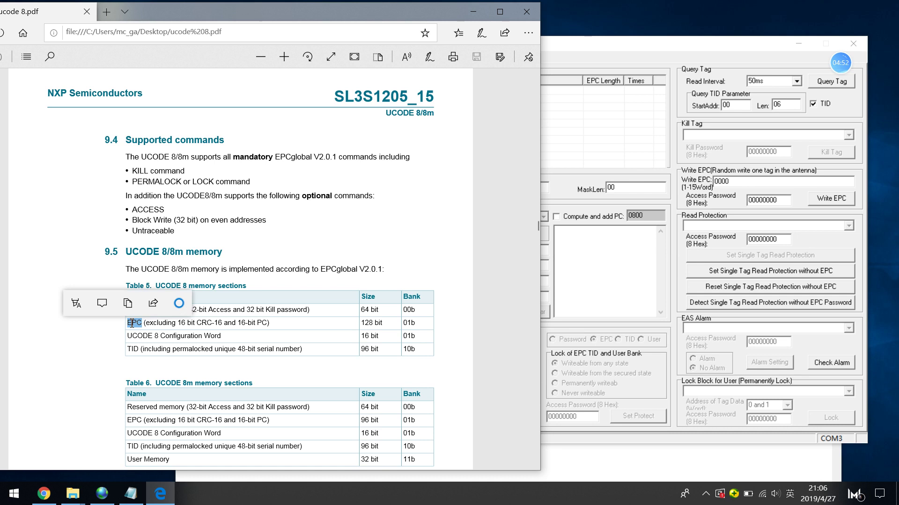
{"action": "left_click", "coordinate": [268, 328]}
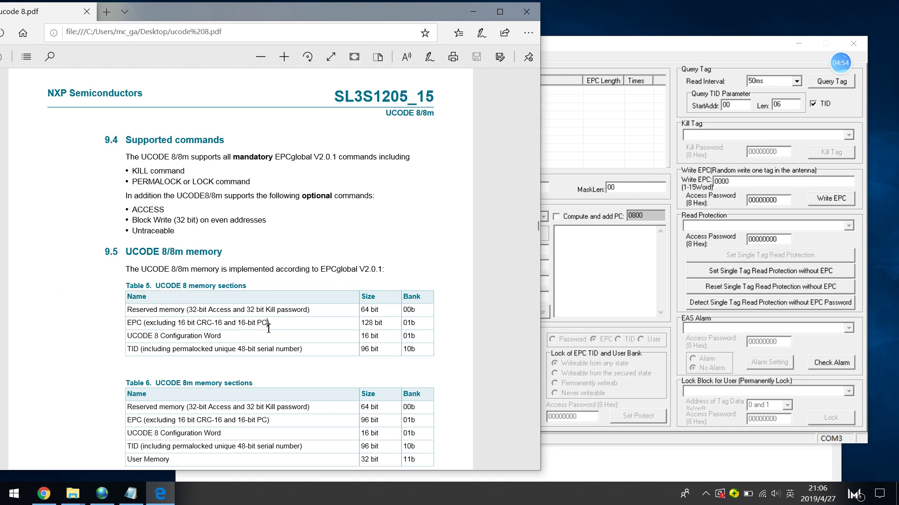
{"action": "left_click_drag", "start_coordinate": [132, 349], "coordinate": [303, 356]}
{"action": "left_click", "coordinate": [295, 353]}
{"action": "left_click_drag", "start_coordinate": [363, 346], "coordinate": [376, 349]}
{"action": "left_click", "coordinate": [341, 294]}
- Scroll to Table 7's Bank 10 TID rows and mark addresses 00h and 5Fh
{"action": "scroll", "coordinate": [534, 227], "scroll_direction": "down", "scroll_amount": 5}
{"action": "left_click_drag", "start_coordinate": [534, 231], "coordinate": [535, 237]}
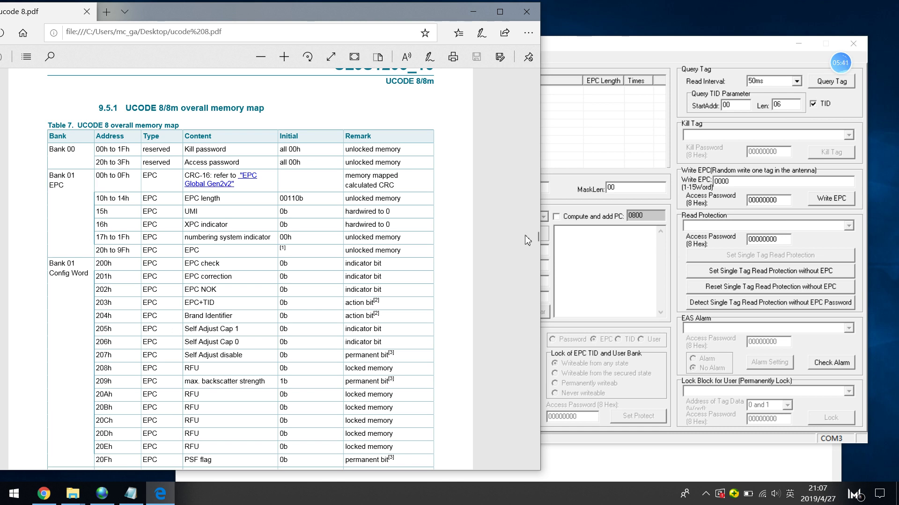
{"action": "left_click_drag", "start_coordinate": [537, 239], "coordinate": [537, 242]}
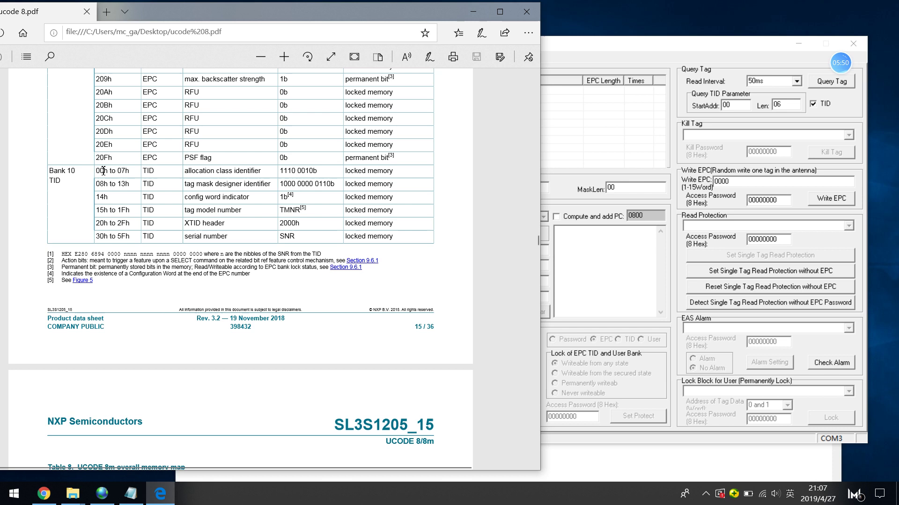
{"action": "left_click_drag", "start_coordinate": [99, 171], "coordinate": [107, 174]}
{"action": "left_click", "coordinate": [116, 224]}
{"action": "double_click", "coordinate": [124, 236]}
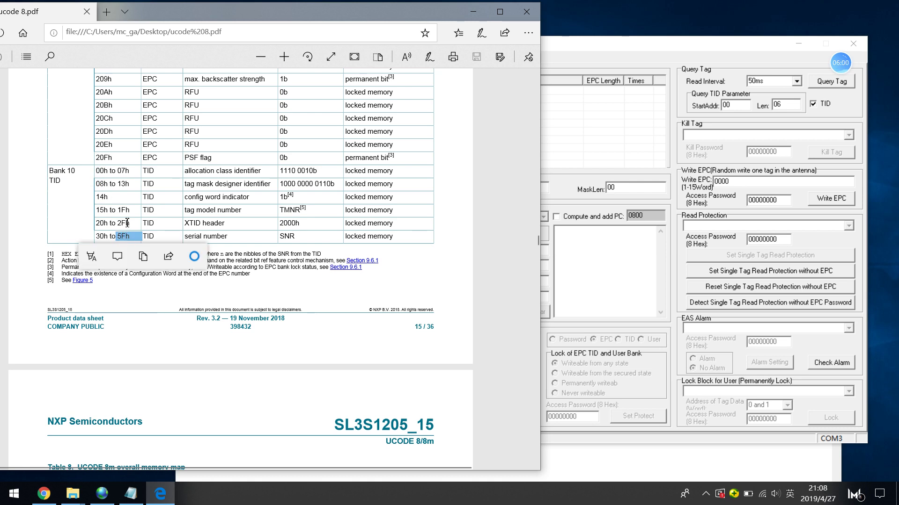
{"action": "left_click", "coordinate": [122, 225]}
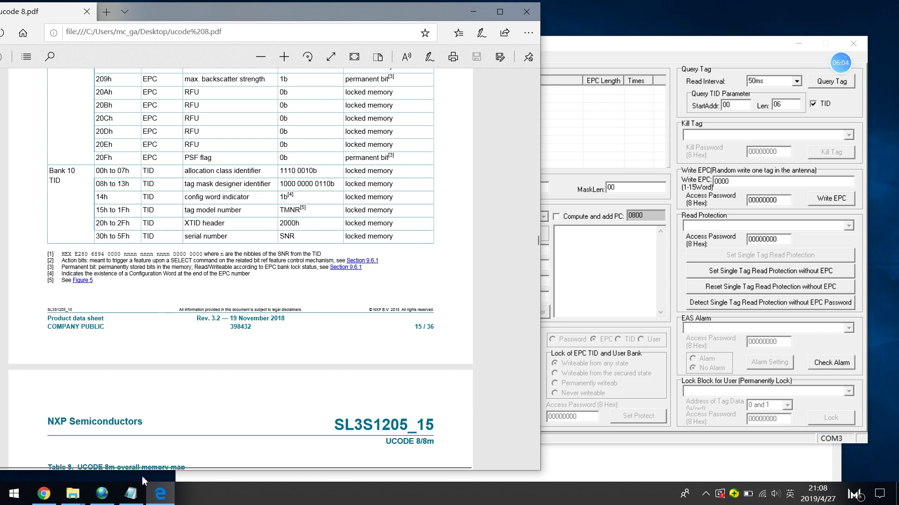
{"action": "left_click", "coordinate": [139, 492]}
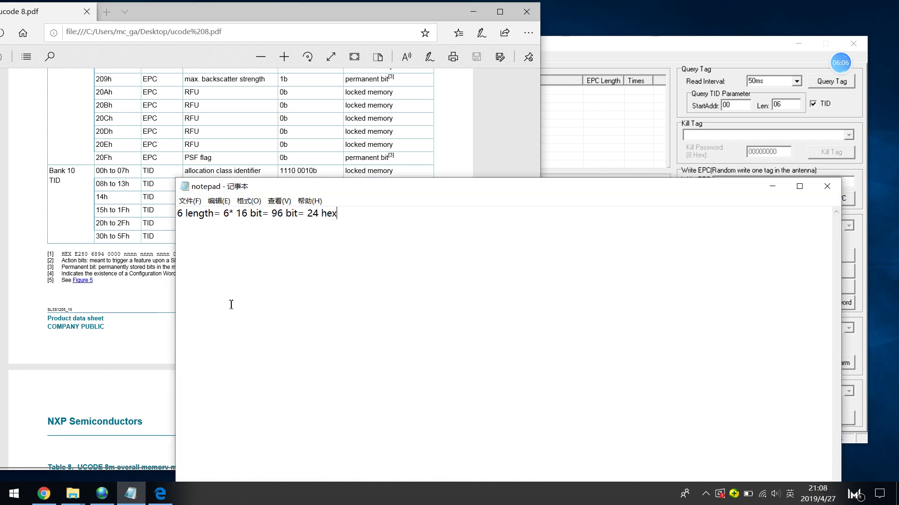
- Add the line '00h- 5F - 6* 16 bit=' below the TID length note
{"action": "key", "text": "Return"}
{"action": "key", "text": "Return"}
{"action": "type", "text": "00"}
{"action": "type", "text": "vhe"}
{"action": "key", "text": "BackSpace"}
{"action": "key", "text": "BackSpace"}
{"action": "key", "text": "BackSpace"}
{"action": "key", "text": "BackSpace"}
{"action": "type", "text": "h"}
{"action": "key", "text": "Return"}
{"action": "key", "text": "Return"}
{"action": "key", "text": "BackSpace"}
{"action": "key", "text": "Down"}
{"action": "type", "text": "- 5F - 6* 16 BIT"}
{"action": "key", "text": "BackSpace"}
{"action": "key", "text": "BackSpace"}
{"action": "key", "text": "BackSpace"}
{"action": "type", "text": "bit="}
{"action": "left_click", "coordinate": [787, 104]}
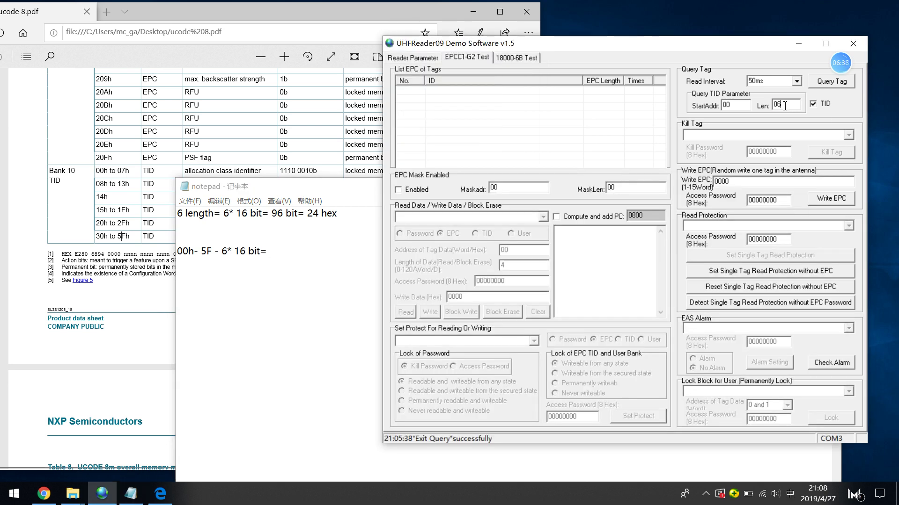
{"action": "left_click_drag", "start_coordinate": [786, 106], "coordinate": [771, 110]}
- Highlight the Bank 10 TID rows 00h to 5Fh in the datasheet's Table 7
{"action": "left_click", "coordinate": [126, 257]}
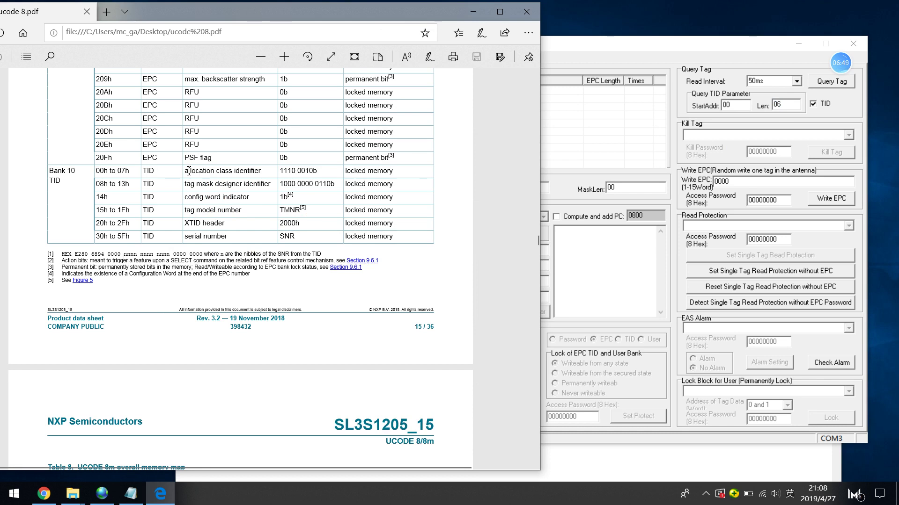
{"action": "left_click_drag", "start_coordinate": [192, 172], "coordinate": [231, 234]}
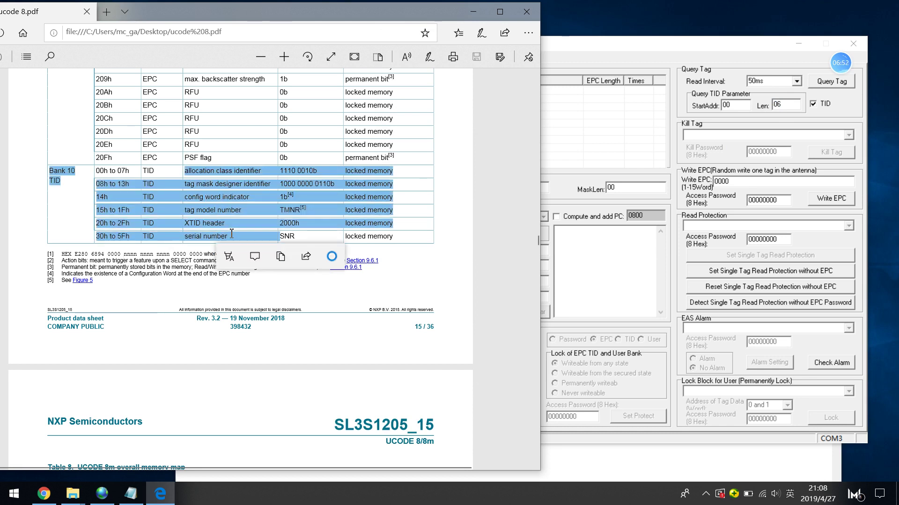
{"action": "left_click", "coordinate": [225, 220]}
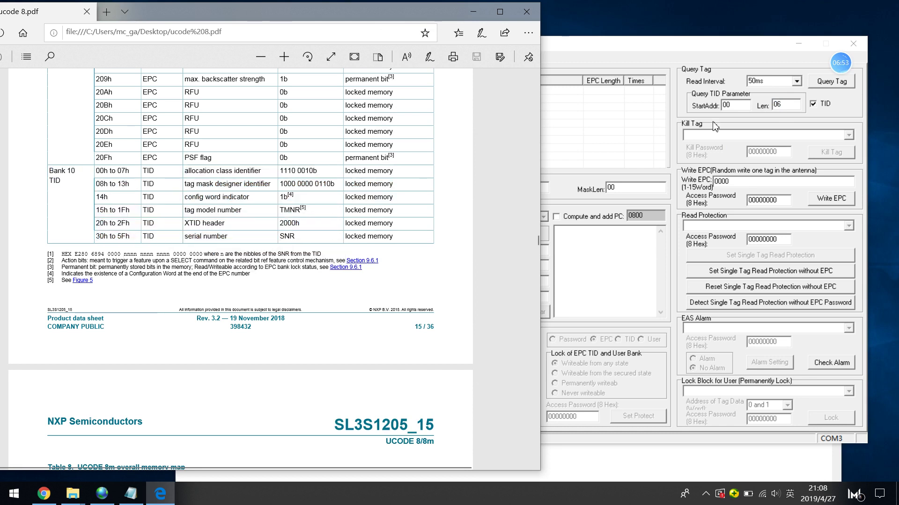
- Untick TID and run a tag query that lists four tag EPCs
{"action": "left_click", "coordinate": [856, 117]}
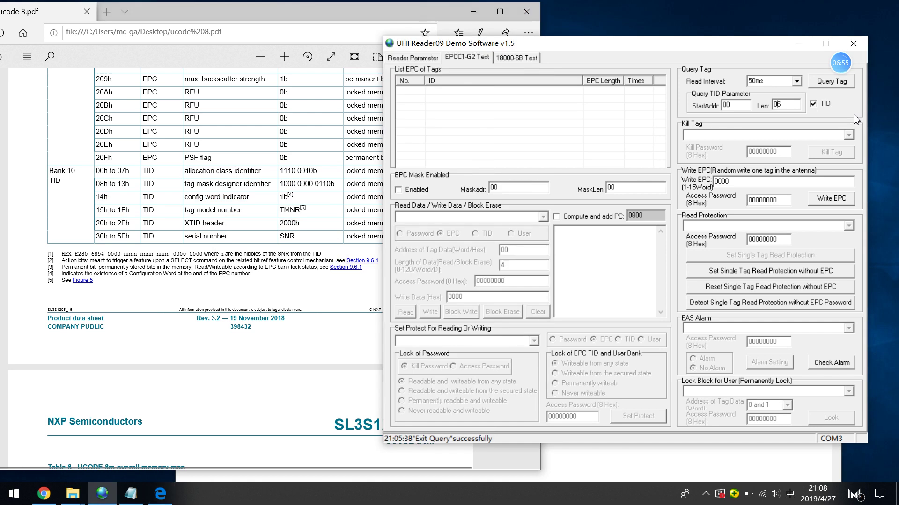
{"action": "left_click", "coordinate": [817, 104]}
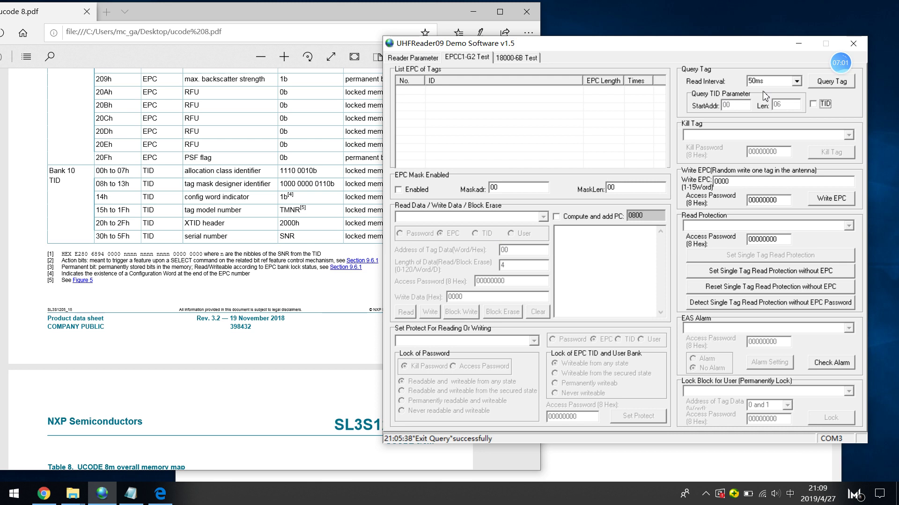
{"action": "left_click", "coordinate": [827, 82]}
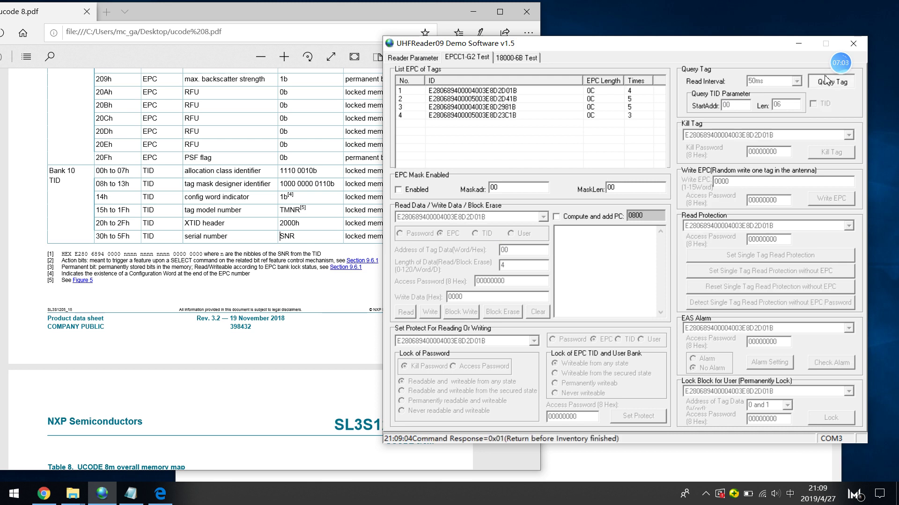
{"action": "left_click", "coordinate": [826, 82]}
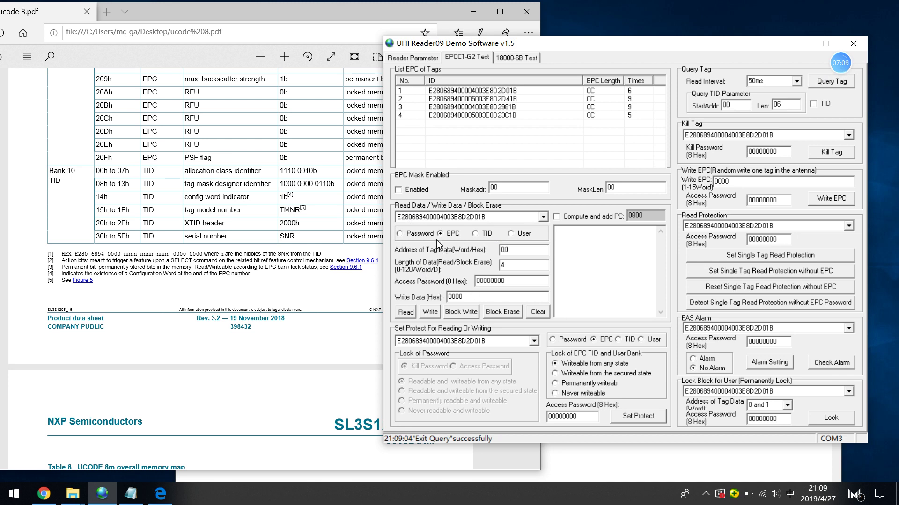
- Set the Read Data memory bank to TID
{"action": "left_click", "coordinate": [405, 234]}
{"action": "left_click", "coordinate": [476, 234]}
{"action": "left_click", "coordinate": [516, 236]}
{"action": "left_click", "coordinate": [475, 234]}
{"action": "left_click", "coordinate": [544, 217]}
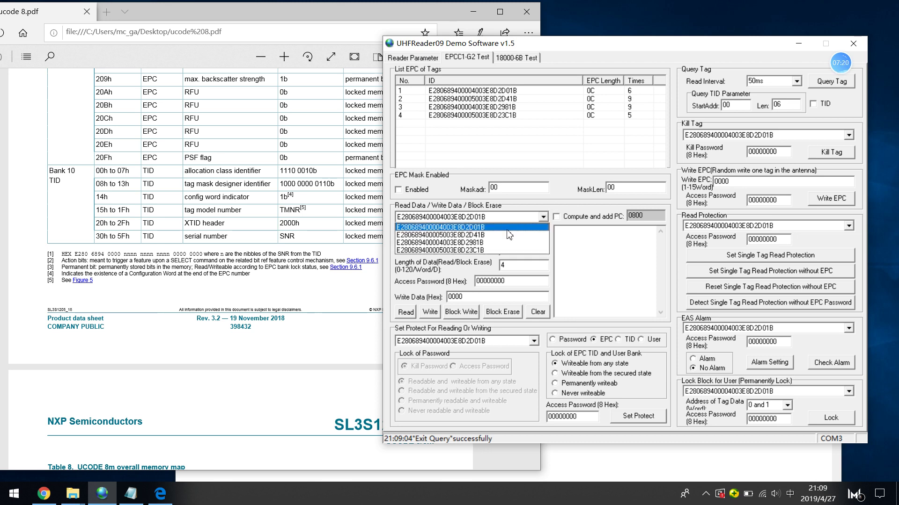
{"action": "left_click", "coordinate": [485, 230]}
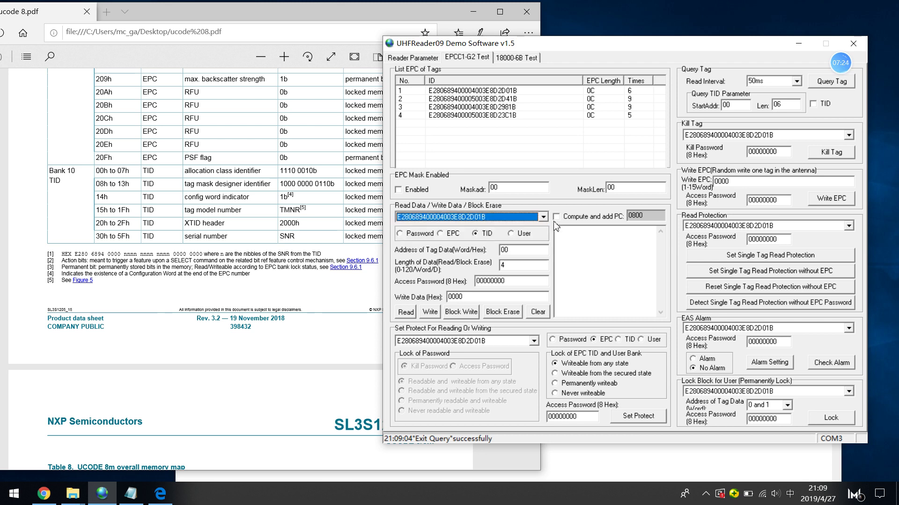
{"action": "double_click", "coordinate": [509, 249]}
{"action": "double_click", "coordinate": [508, 269]}
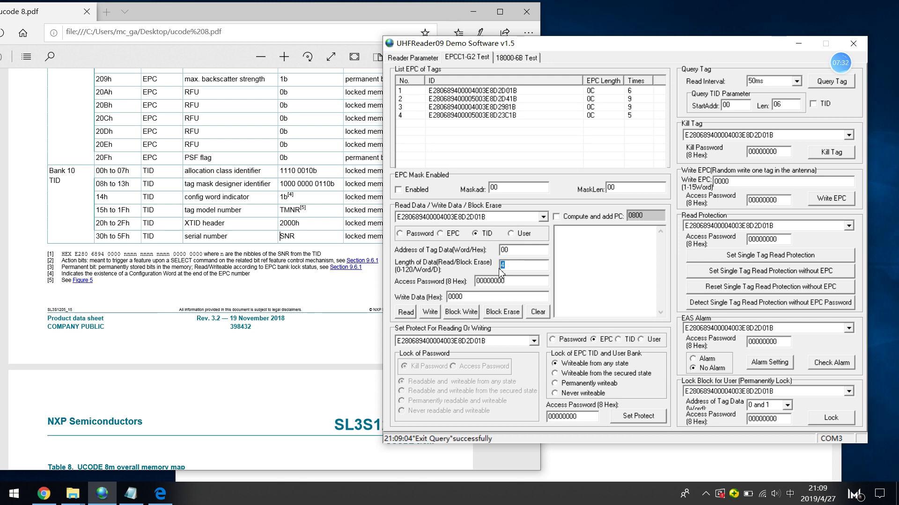
{"action": "type", "text": "6"}
{"action": "left_click", "coordinate": [407, 315]}
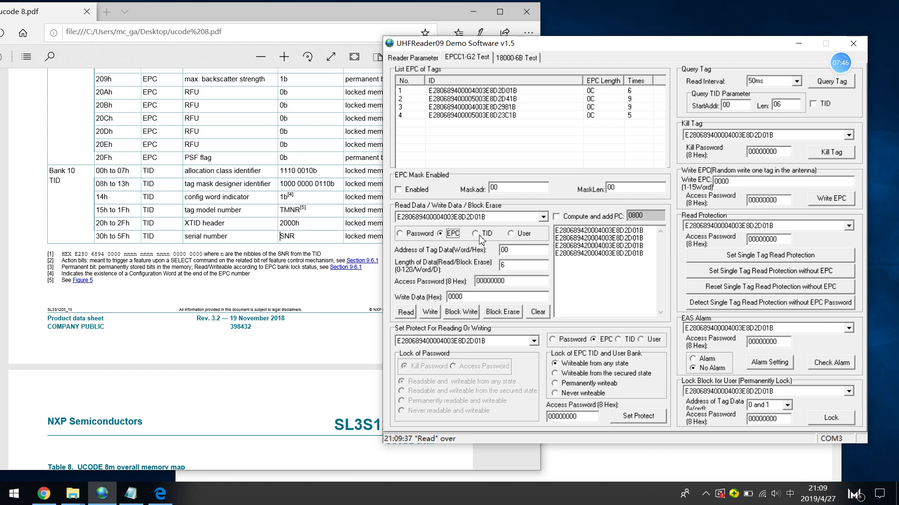
{"action": "left_click", "coordinate": [252, 145]}
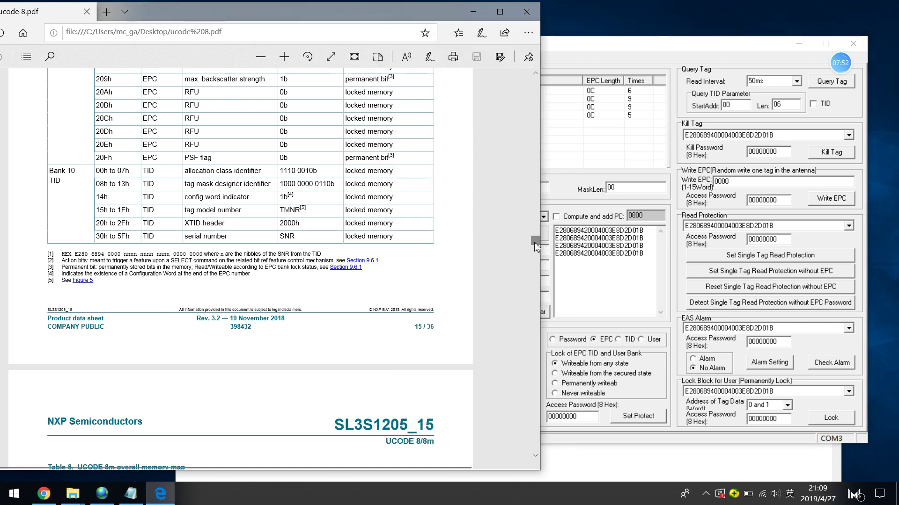
- Scroll through the UCODE 8 datasheet to the memory map table
{"action": "scroll", "coordinate": [535, 242], "scroll_direction": "down", "scroll_amount": 5}
{"action": "scroll", "coordinate": [535, 242], "scroll_direction": "up", "scroll_amount": 7}
{"action": "scroll", "coordinate": [534, 242], "scroll_direction": "down", "scroll_amount": 1}
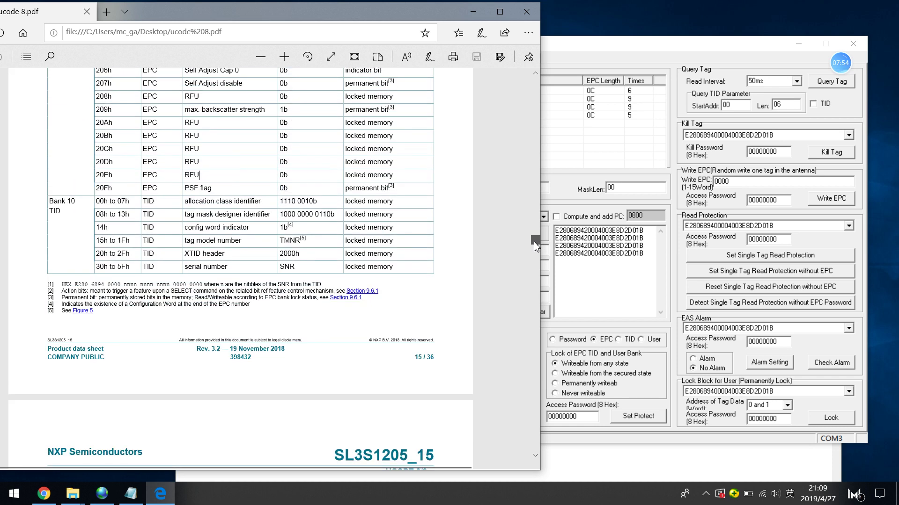
{"action": "scroll", "coordinate": [534, 242], "scroll_direction": "up", "scroll_amount": 1}
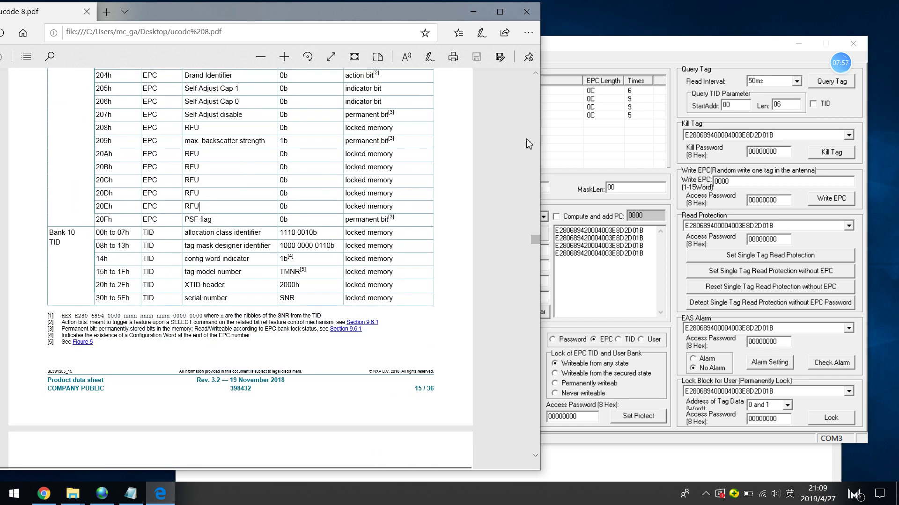
{"action": "left_click", "coordinate": [536, 74]}
{"action": "left_click", "coordinate": [536, 75]}
{"action": "left_click", "coordinate": [536, 75]}
{"action": "left_click", "coordinate": [535, 75]}
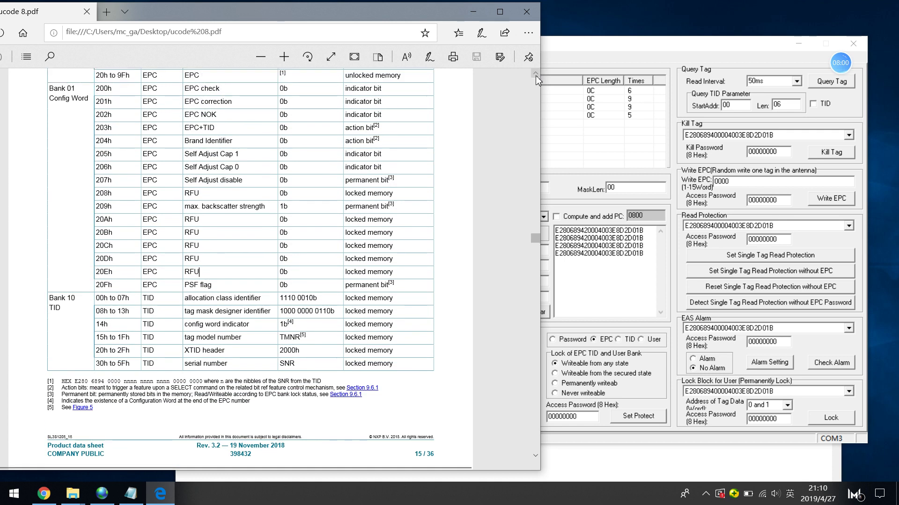
{"action": "left_click", "coordinate": [536, 74]}
{"action": "left_click", "coordinate": [536, 75]}
{"action": "left_click", "coordinate": [536, 75]}
{"action": "left_click", "coordinate": [535, 75]}
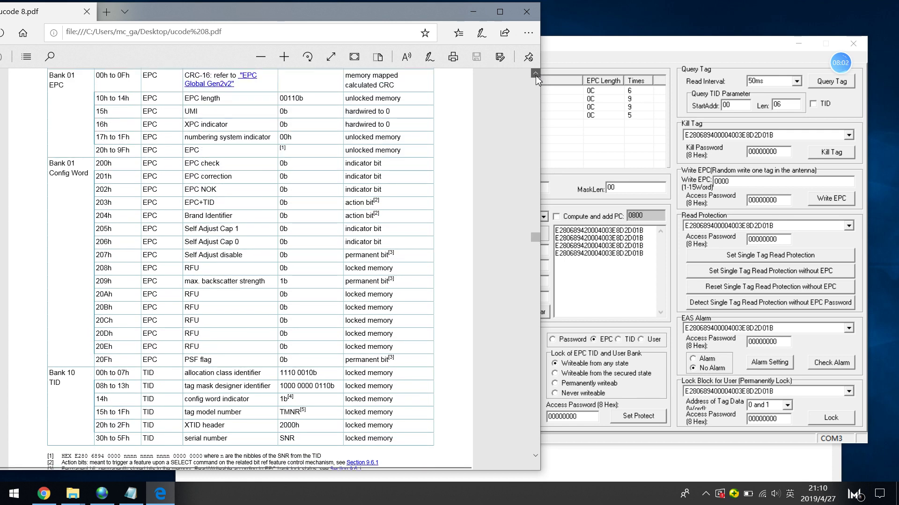
{"action": "left_click", "coordinate": [536, 75]}
{"action": "left_click", "coordinate": [536, 75]}
{"action": "left_click", "coordinate": [536, 75]}
{"action": "left_click", "coordinate": [536, 75]}
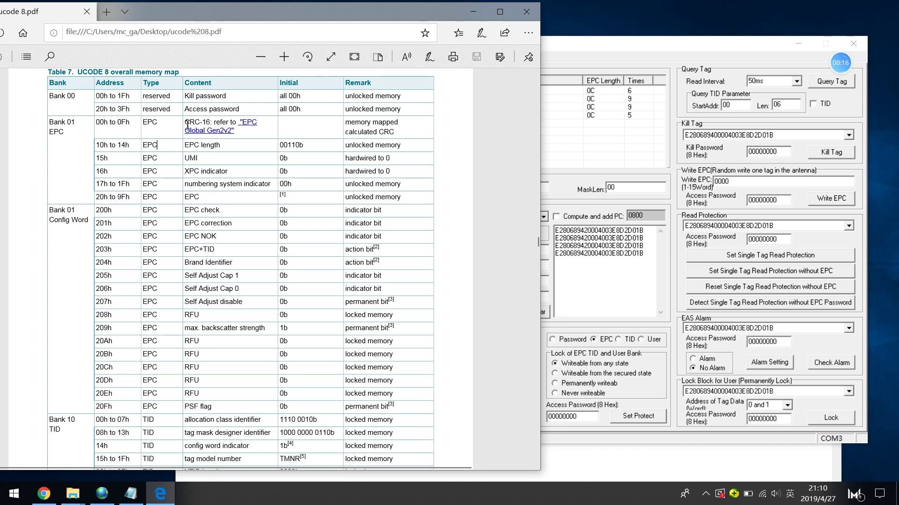
- Highlight the EPC bank's CRC-16, 17h–1Fh and 20h–9Fh rows in the memory map
{"action": "left_click_drag", "start_coordinate": [185, 123], "coordinate": [209, 120]}
{"action": "left_click", "coordinate": [105, 181]}
{"action": "left_click_drag", "start_coordinate": [126, 185], "coordinate": [97, 169]}
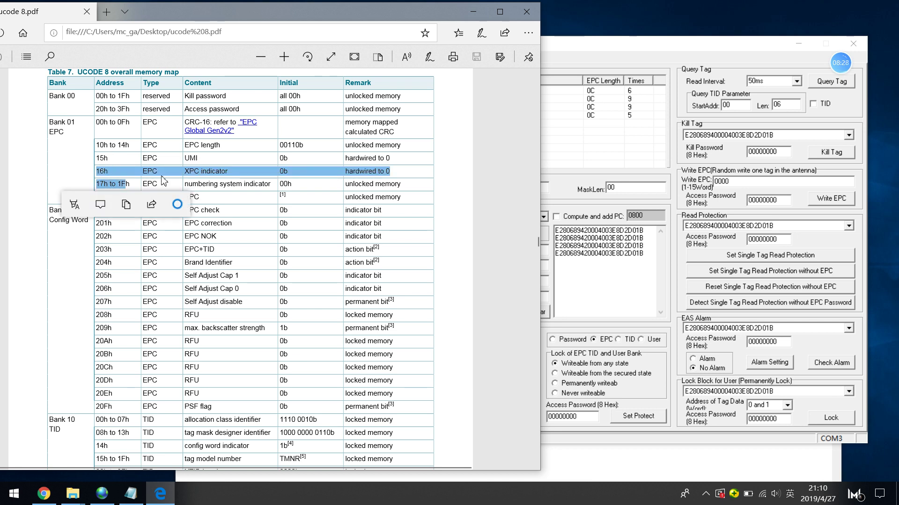
{"action": "left_click", "coordinate": [204, 158]}
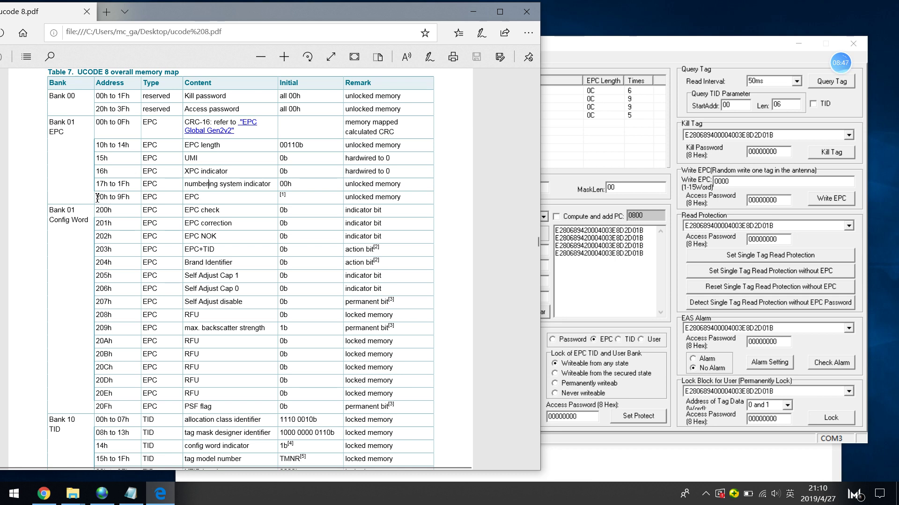
{"action": "mouse_move", "coordinate": [104, 200]}
{"action": "left_mouse_down"}
{"action": "mouse_move", "coordinate": [127, 198]}
{"action": "mouse_move", "coordinate": [117, 197]}
{"action": "left_mouse_up"}
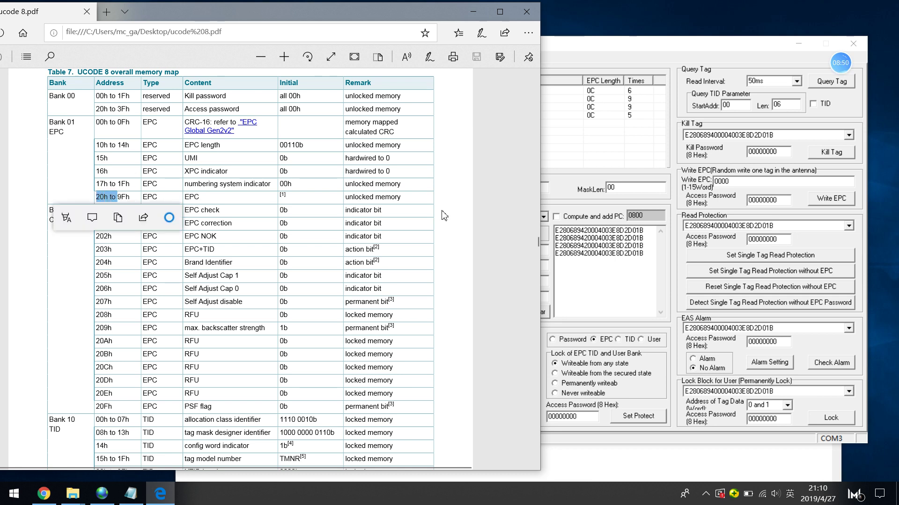
- Set UHFReader09's read start address to 0
{"action": "left_click", "coordinate": [574, 57]}
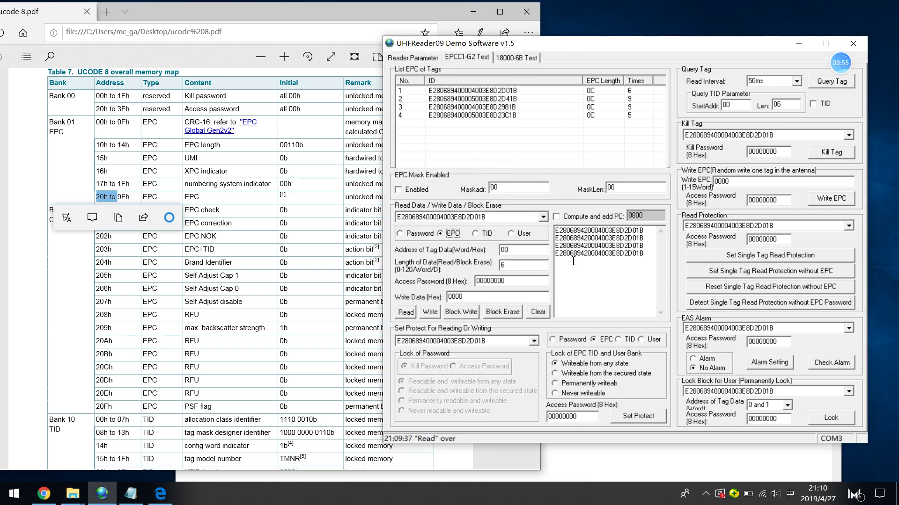
{"action": "double_click", "coordinate": [508, 251]}
{"action": "type", "text": "0"}
- Highlight the start of the 20h–9Fh range, then return to the Notepad calculation notes
{"action": "double_click", "coordinate": [147, 331]}
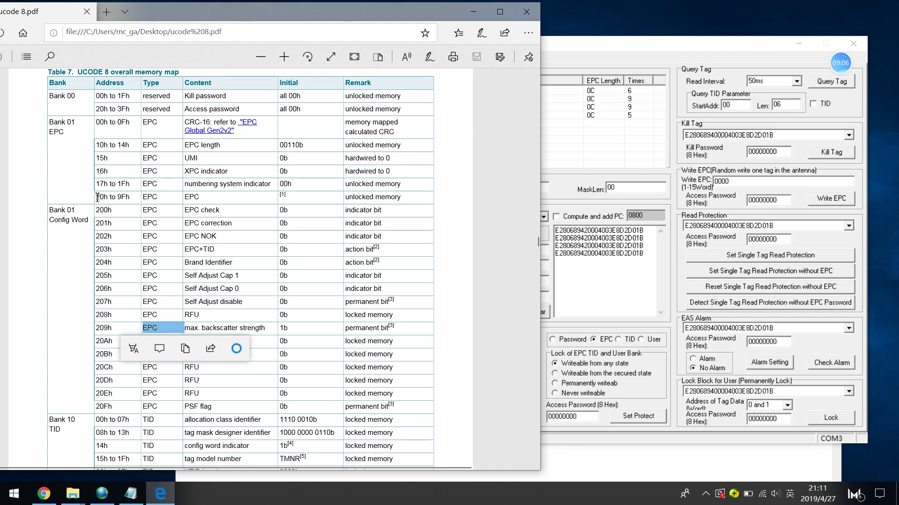
{"action": "left_click_drag", "start_coordinate": [97, 197], "coordinate": [125, 197]}
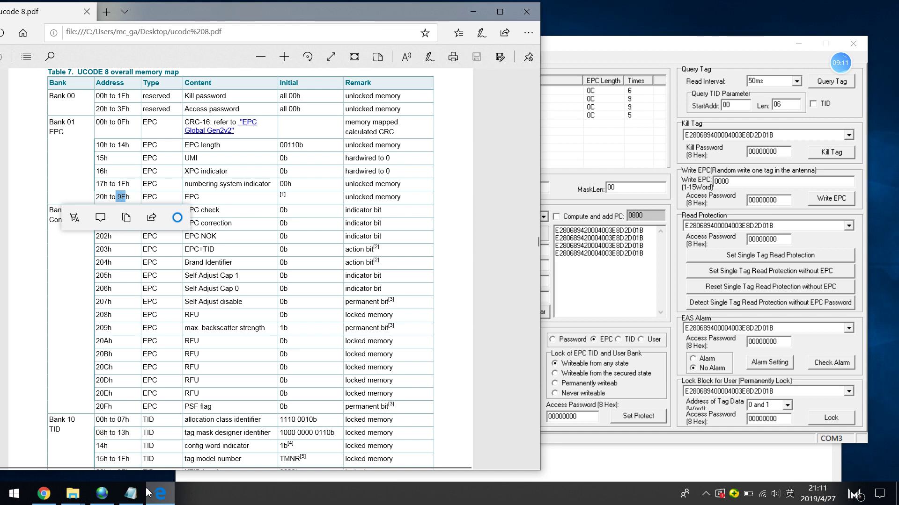
{"action": "left_click", "coordinate": [131, 493]}
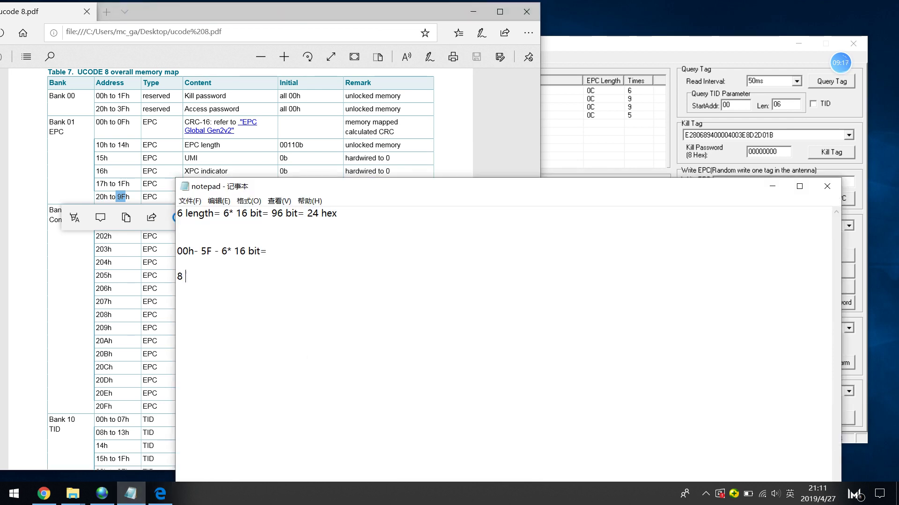
- Complete the new Notepad line as '8 length: 128 bit'
{"action": "type", "text": "length: 128 "}
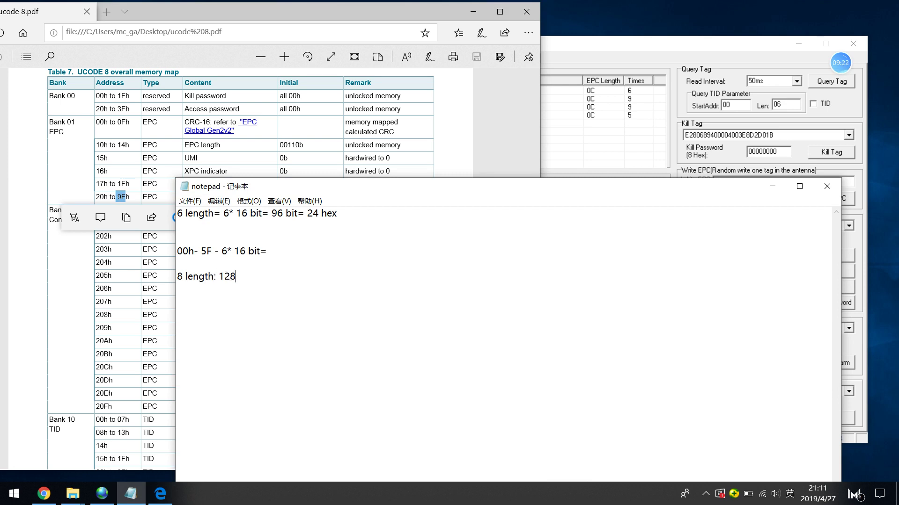
{"action": "type", "text": "bit"}
{"action": "left_click", "coordinate": [693, 44]}
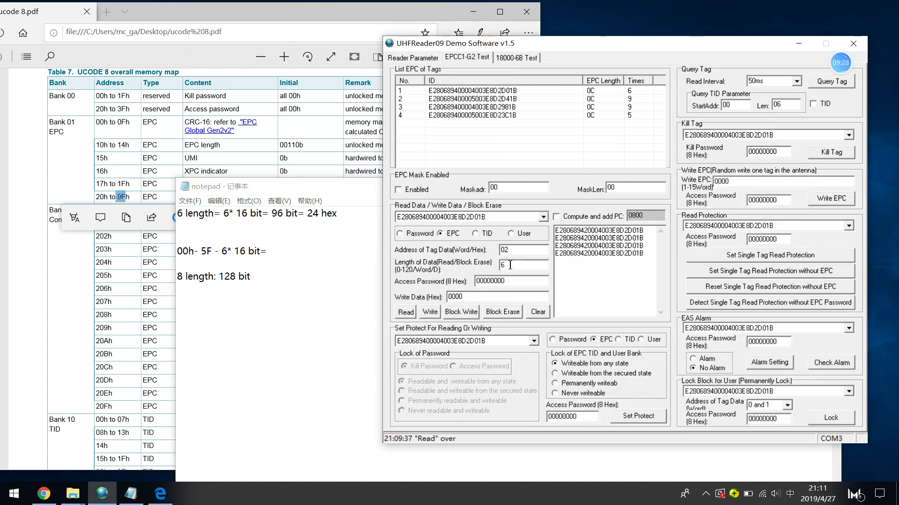
- Read 8 words of EPC memory from address 02, mark the trailing zeros, then select the Password bank
{"action": "left_click_drag", "start_coordinate": [506, 264], "coordinate": [495, 265]}
{"action": "type", "text": "8"}
{"action": "left_click", "coordinate": [407, 312]}
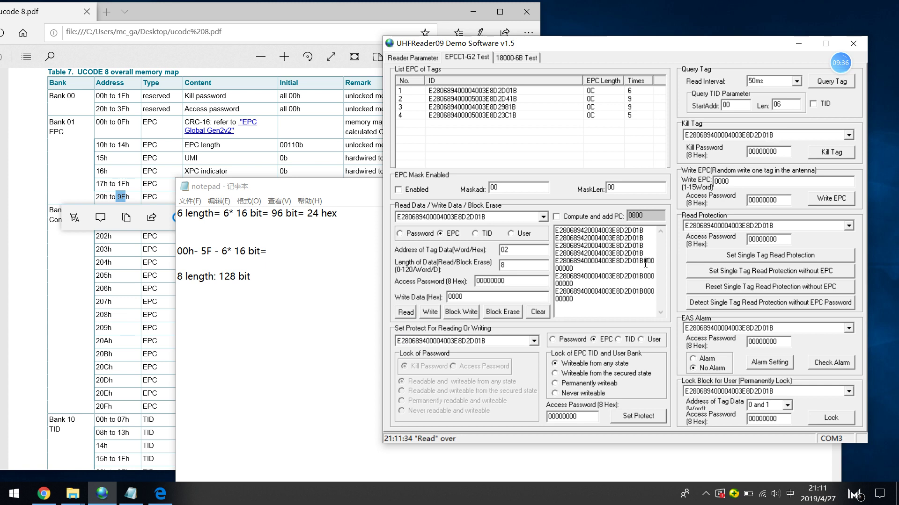
{"action": "left_click_drag", "start_coordinate": [645, 263], "coordinate": [574, 270]}
{"action": "left_click", "coordinate": [402, 233]}
{"action": "left_click", "coordinate": [71, 279]}
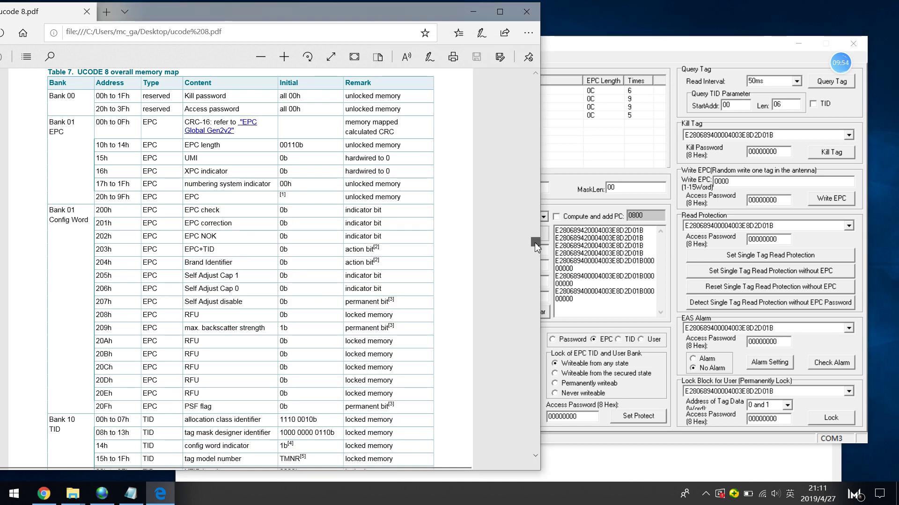
- Highlight the Bank 00 address range in the UCODE 8 memory map
{"action": "left_click_drag", "start_coordinate": [534, 243], "coordinate": [536, 239]}
{"action": "scroll", "coordinate": [536, 240], "scroll_direction": "down", "scroll_amount": 1}
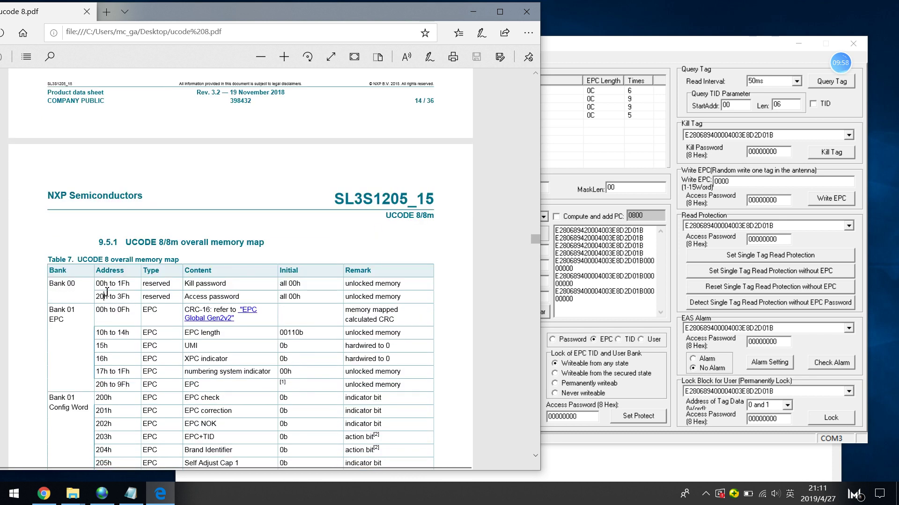
{"action": "left_click_drag", "start_coordinate": [105, 284], "coordinate": [122, 297]}
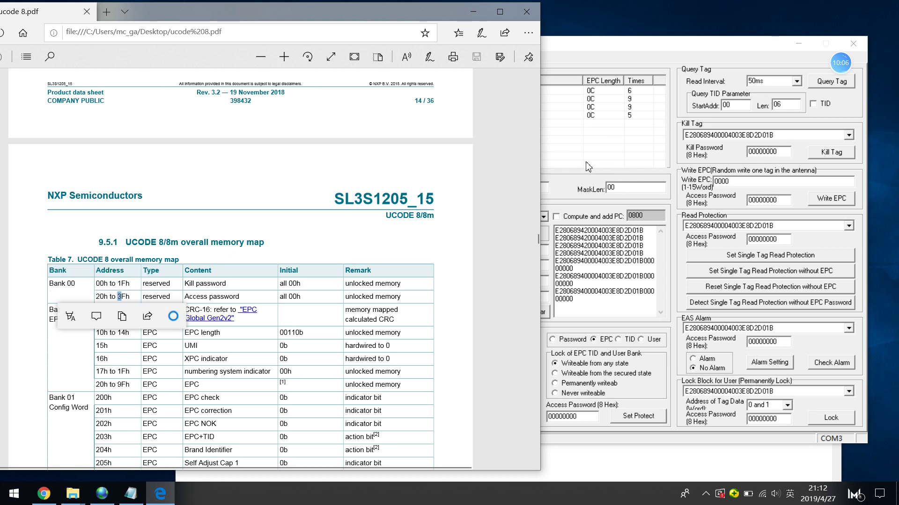
- Read 4 words of the password bank from address 00 and select the all-zero result lines
{"action": "left_click", "coordinate": [569, 184]}
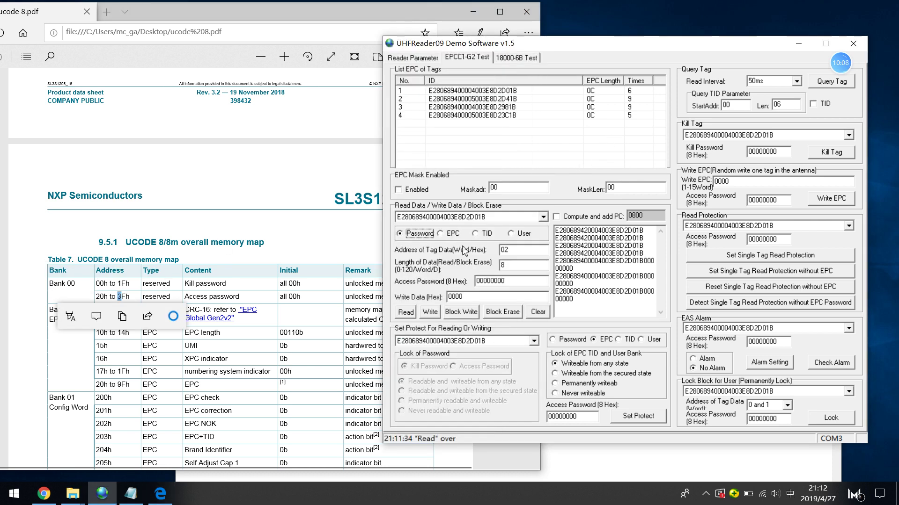
{"action": "double_click", "coordinate": [515, 252]}
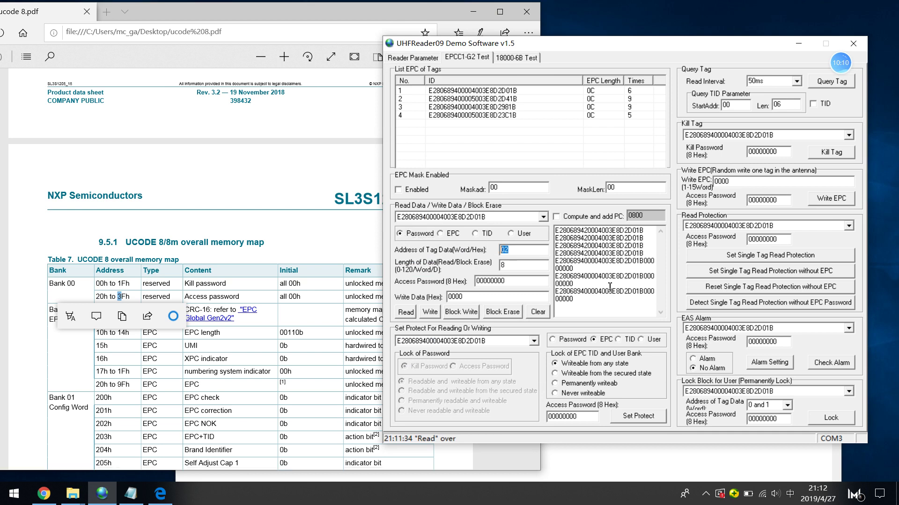
{"action": "type", "text": "00"}
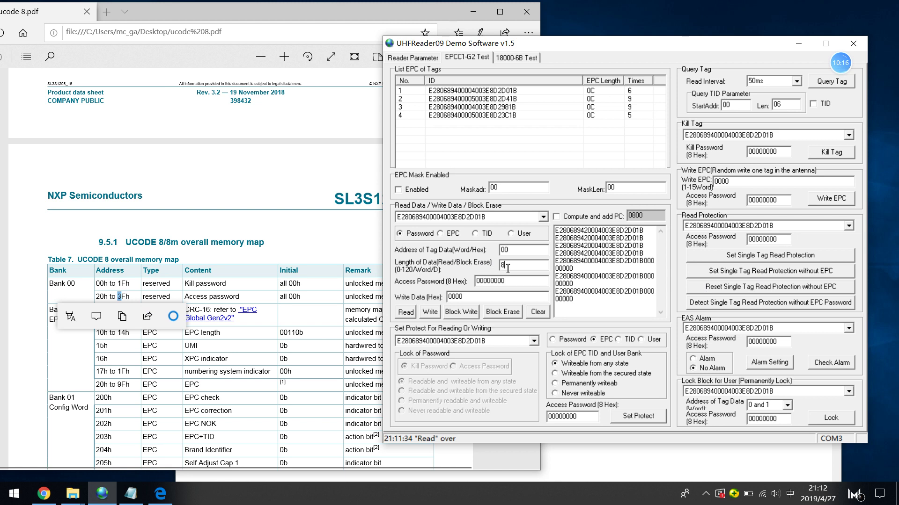
{"action": "key", "text": "BackSpace"}
{"action": "type", "text": "4"}
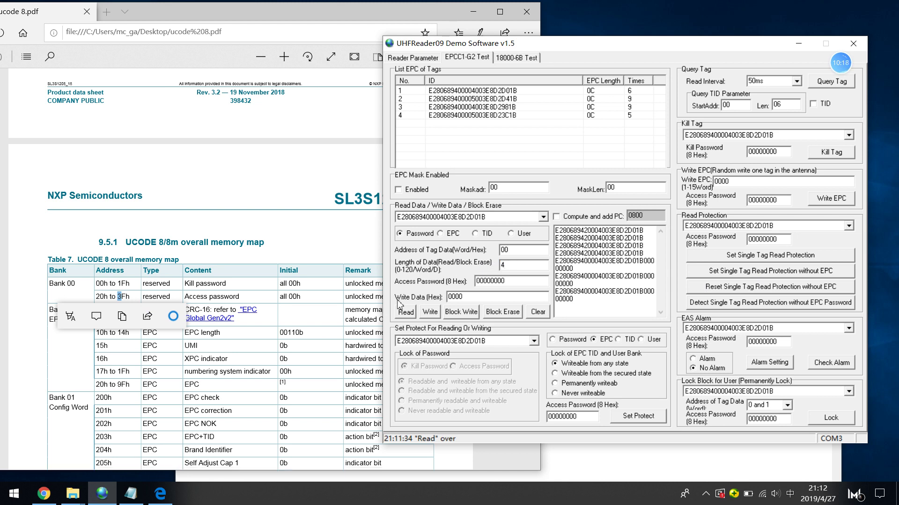
{"action": "left_click", "coordinate": [407, 313]}
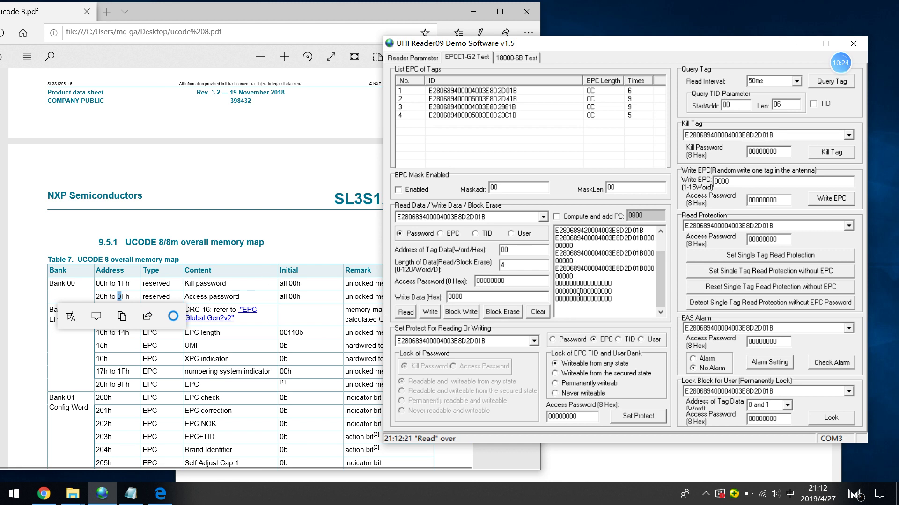
{"action": "left_click_drag", "start_coordinate": [583, 284], "coordinate": [551, 284]}
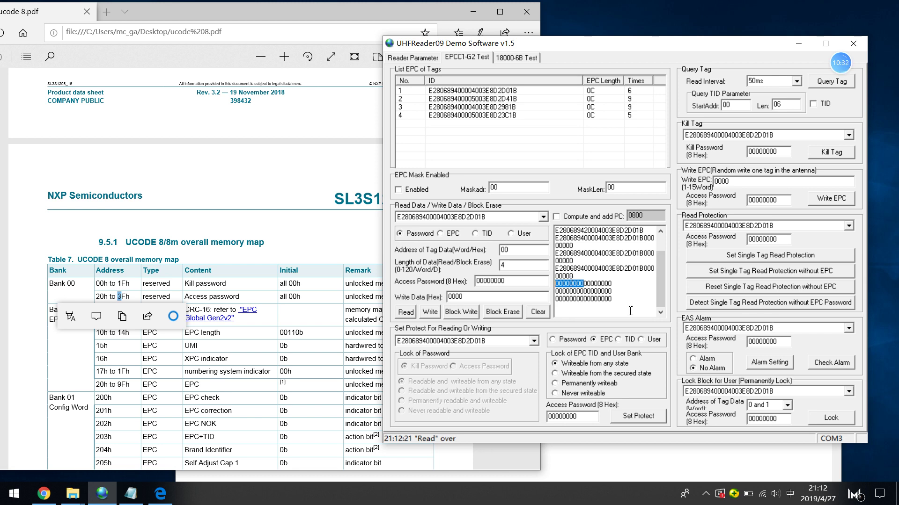
{"action": "left_click_drag", "start_coordinate": [625, 296], "coordinate": [566, 245]}
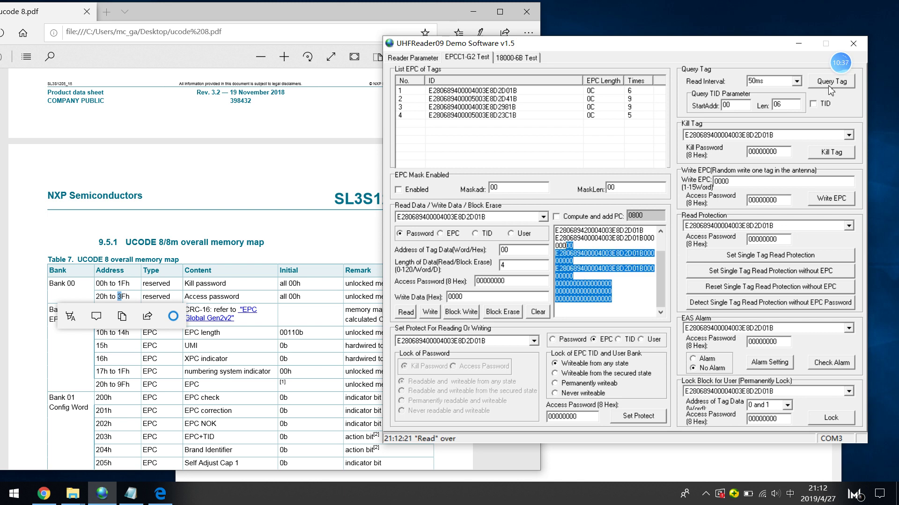